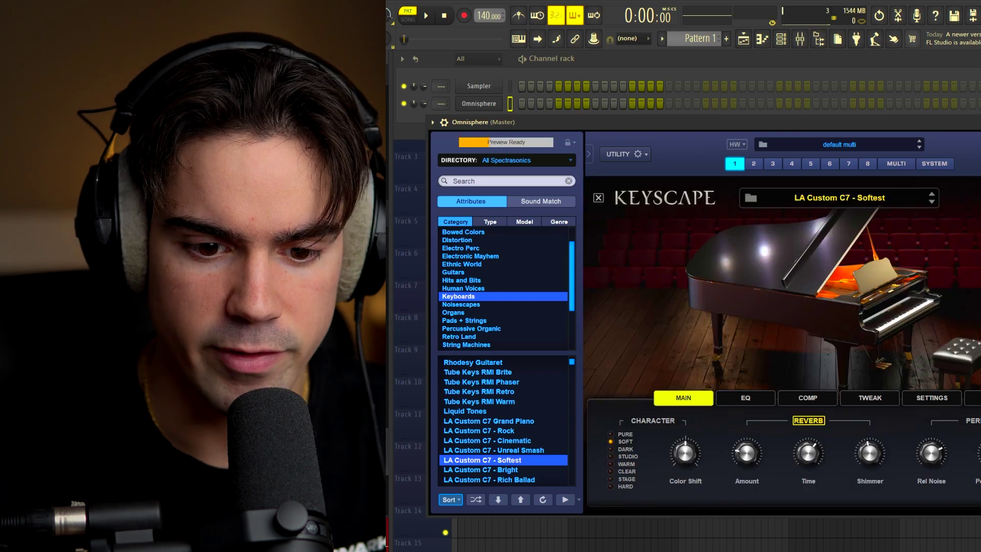
Open the Omnisphere channel's piano roll in place of the plugin window and set the project tempo to 155 BPM
key(Escape)
right_click(489, 104)
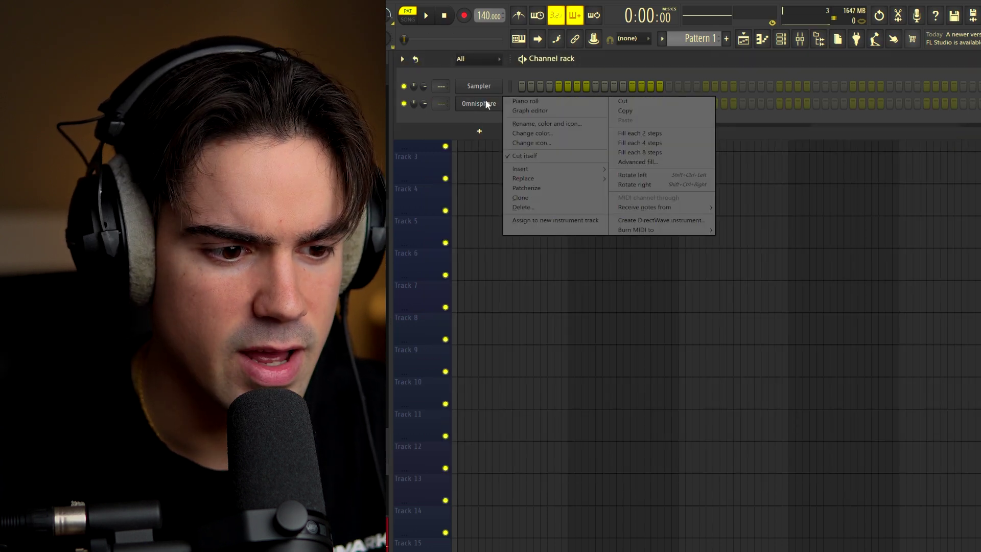
click(547, 103)
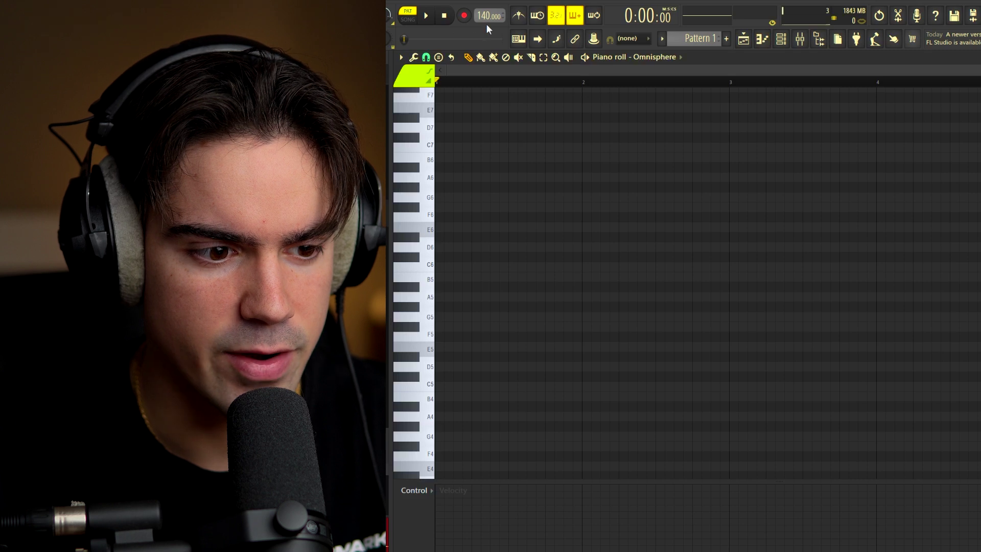
drag(487, 18, 487, 11)
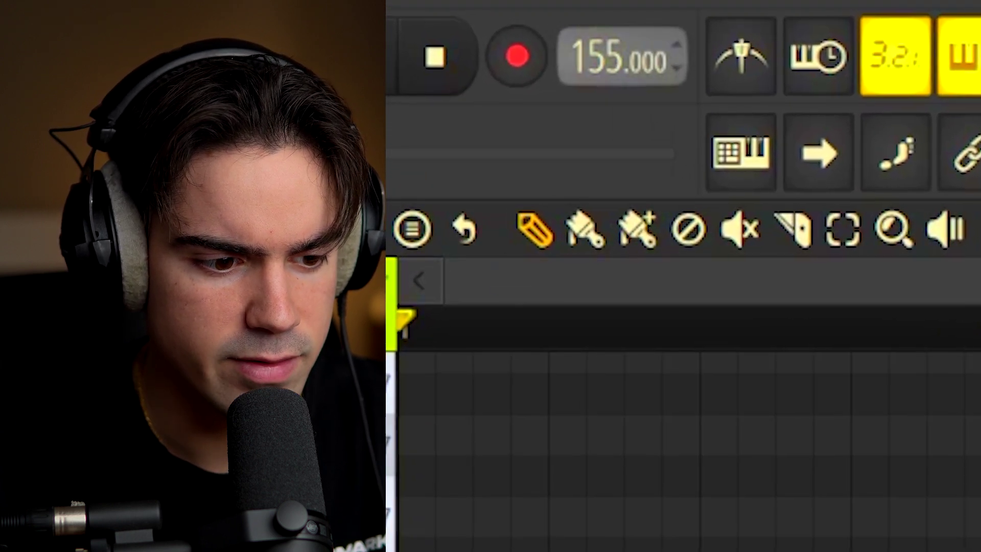
Set the piano roll's scale highlighting root note to D for the Minor Natural (Aeolian) scale
click(401, 57)
mouse_move(423, 109)
mouse_move(586, 258)
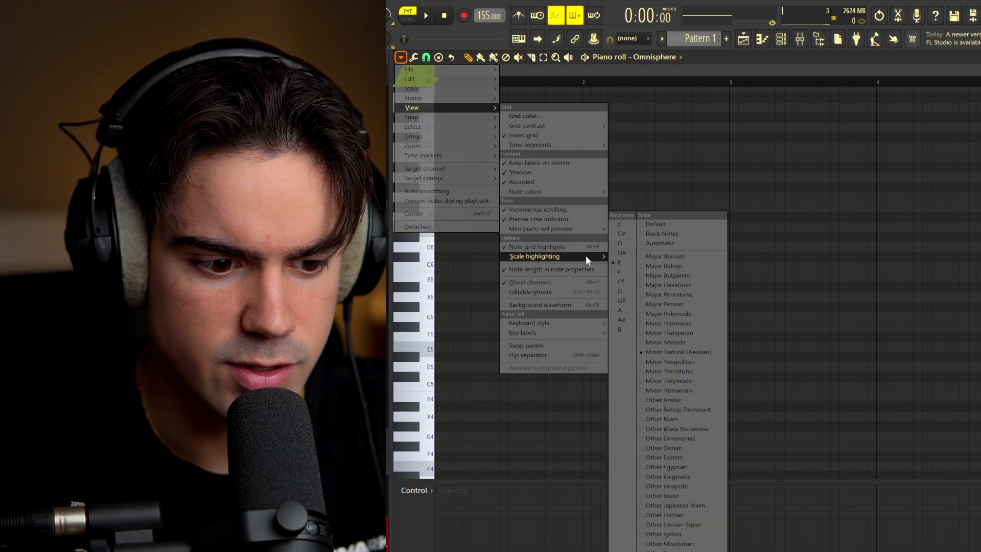
click(625, 244)
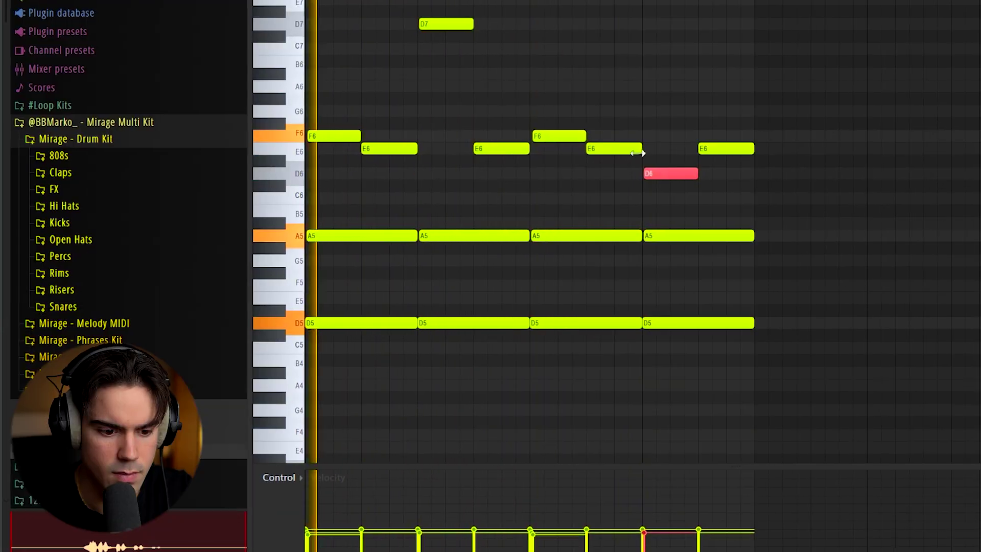
Raise the D6 and E6 melody notes in bar 4 by one octave and deselect them
drag(453, 132, 512, 182)
key(ctrl+Up)
key(ctrl+d)
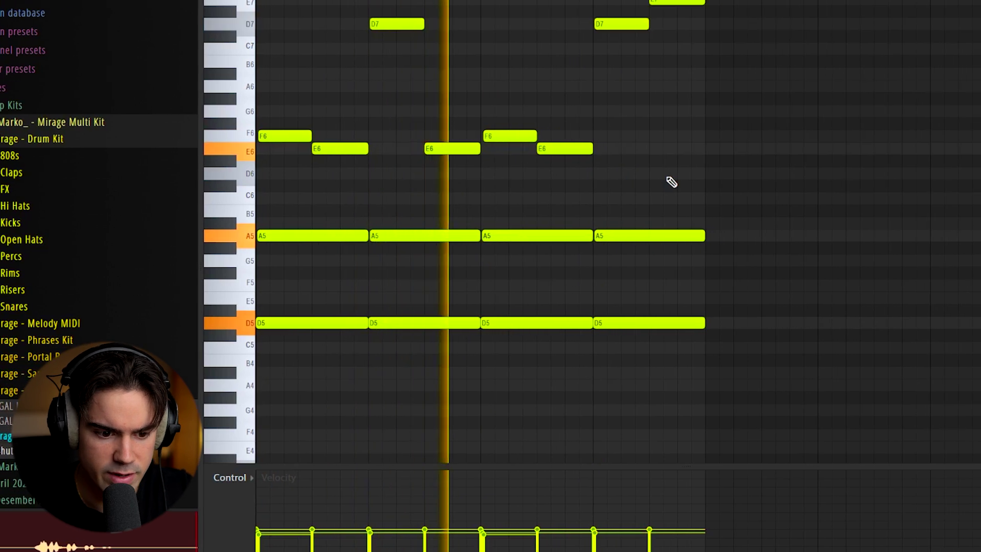
Duplicate the four-bar melody so the pattern fills eight bars
key(ctrl+b)
scroll(613, 159, down, 1)
scroll(573, 193, up, 1)
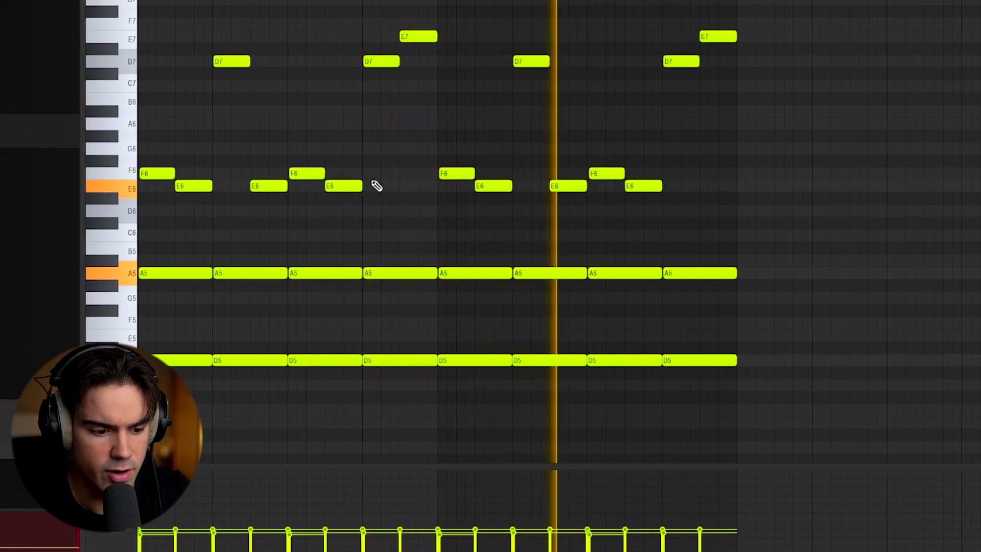
scroll(292, 200, up, 2)
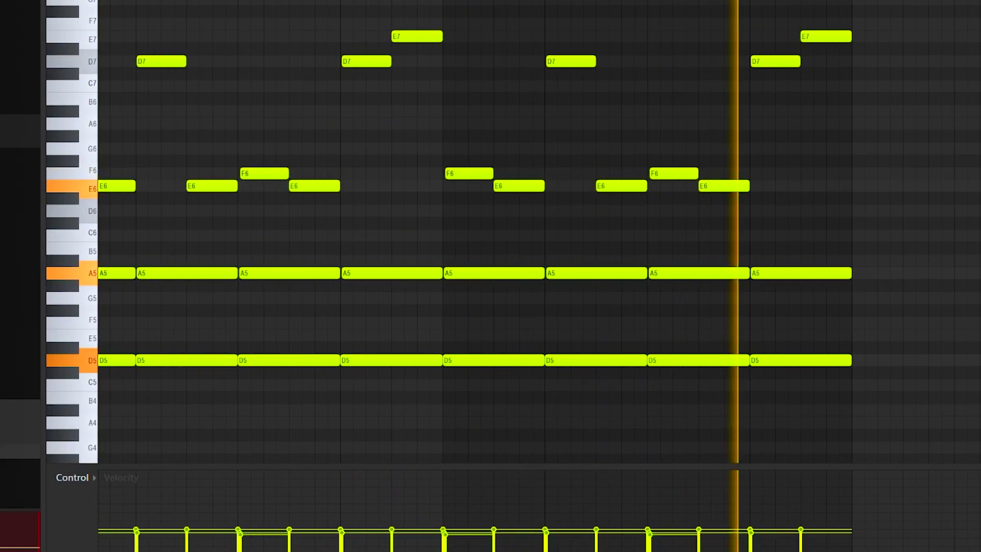
scroll(260, 54, left, 1)
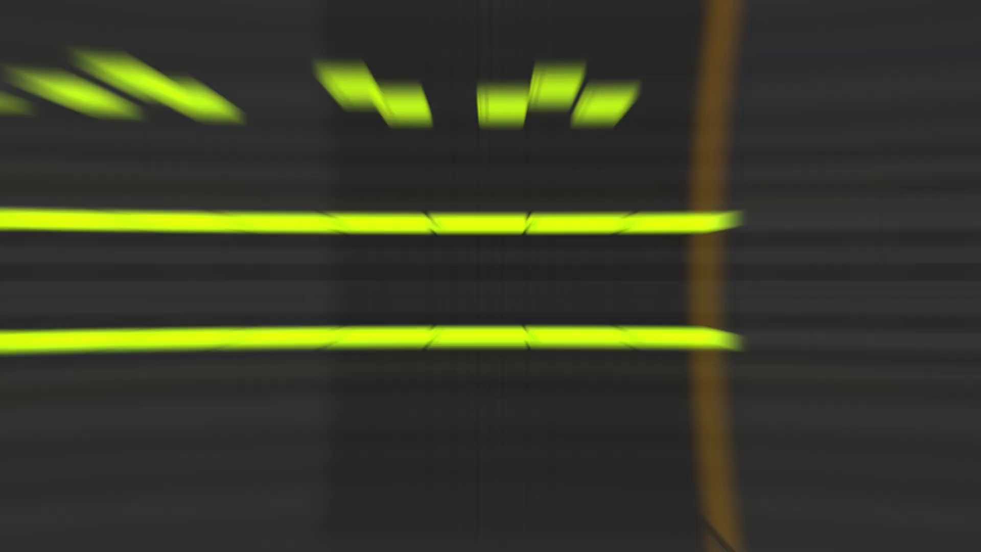
Add a bass line of two-bar D4 notes across all eight bars, one octave below the D5 notes
double_click(427, 308)
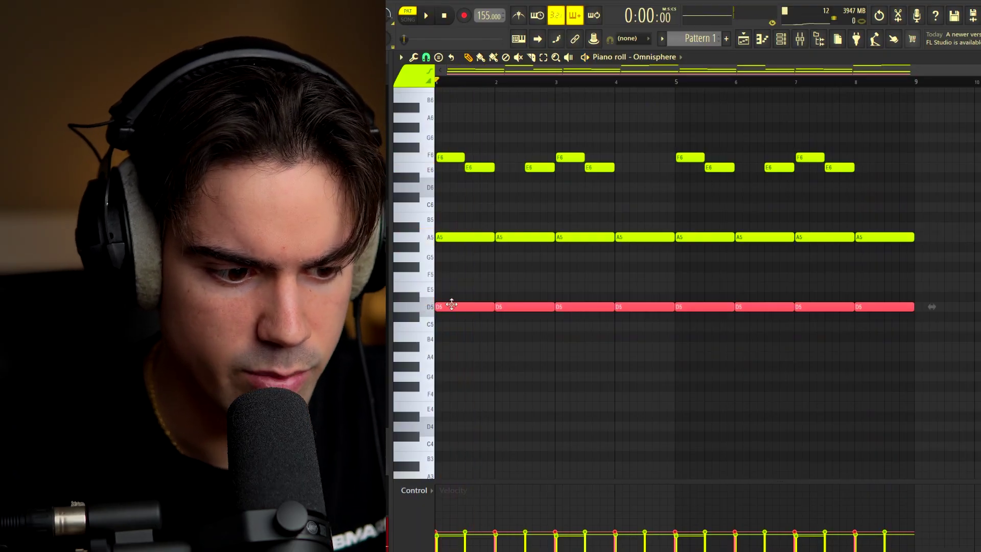
scroll(454, 390, down, 3)
click(459, 367)
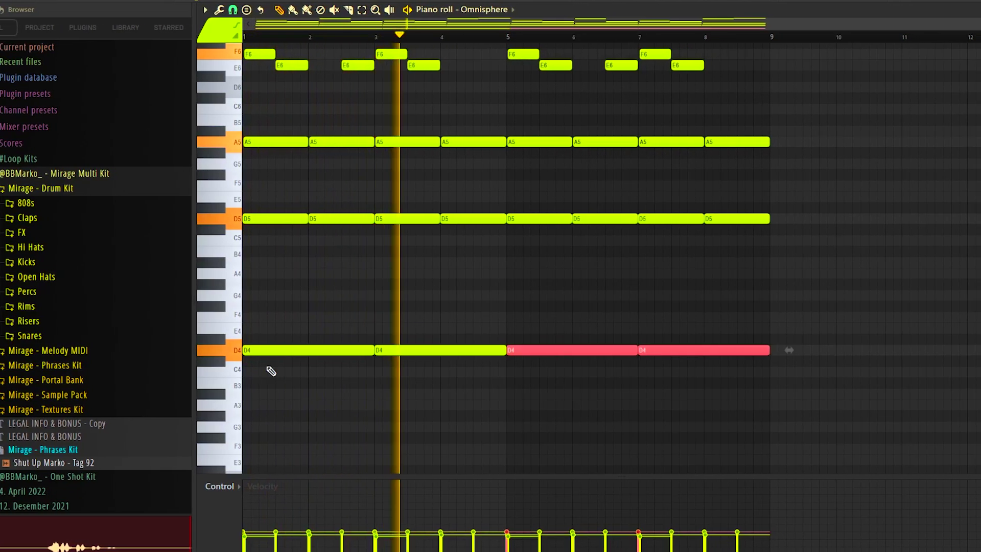
Lower the bass note starting at bar 5 to A#3 and the one starting at bar 7 to A3
key(Down)
key(Down)
key(Down)
key(Down)
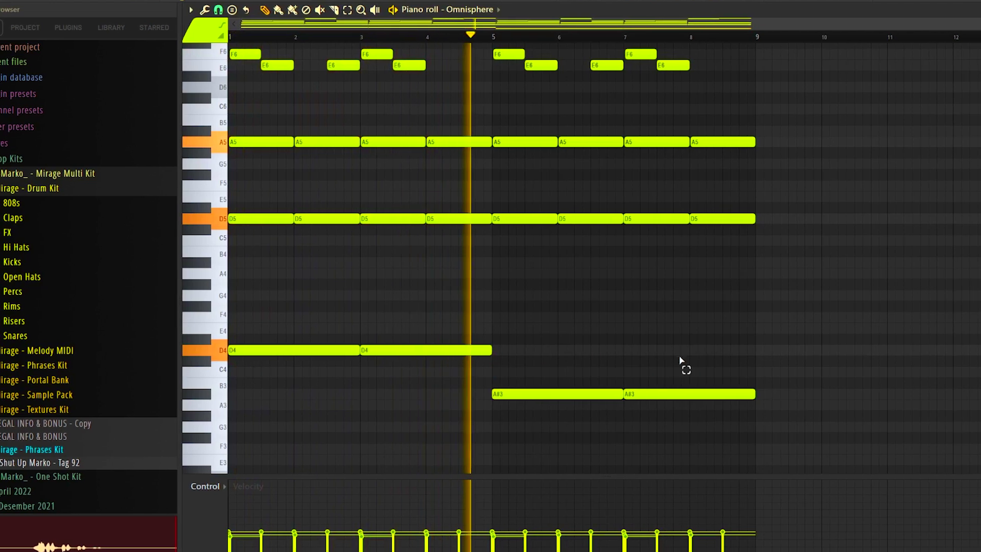
key(Down)
key(ctrl+d)
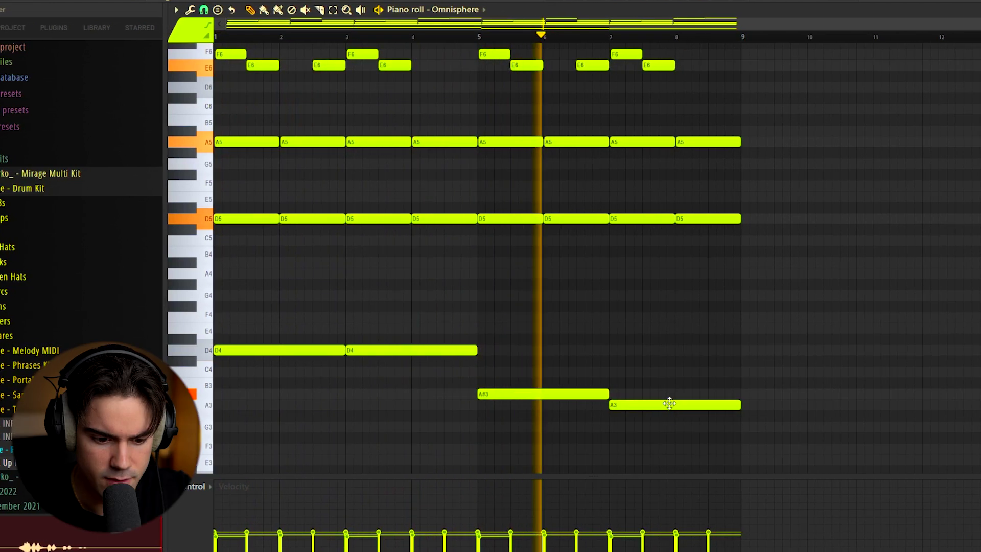
drag(664, 403, 675, 347)
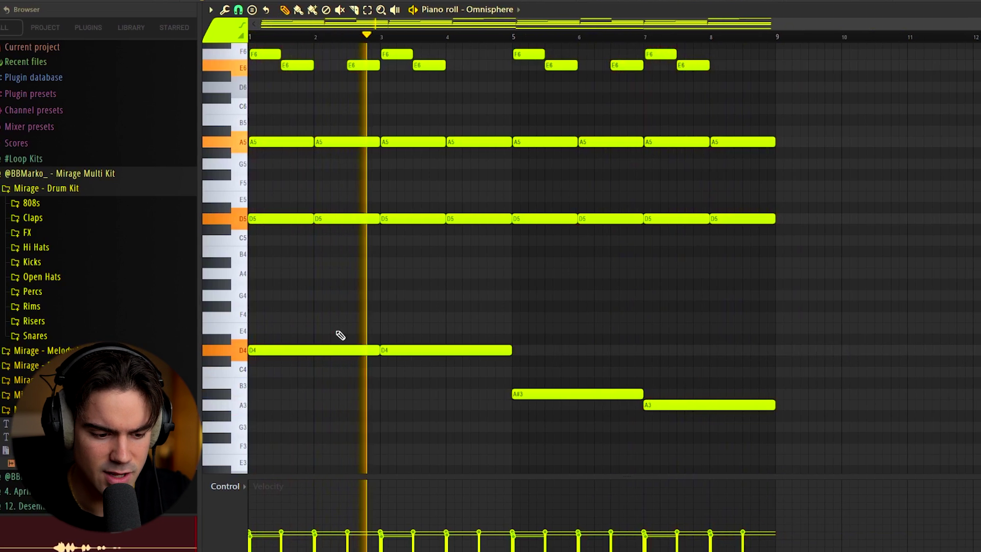
Select all the notes in the pattern and review the bass, chord and melody layers during playback
key(ctrl+a)
click(581, 339)
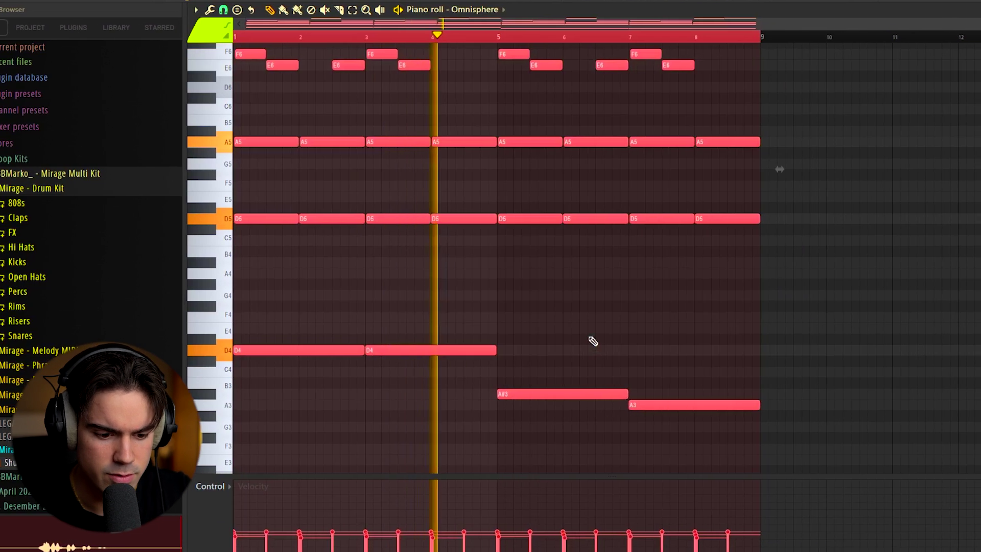
scroll(559, 344, up, 3)
scroll(559, 207, down, 2)
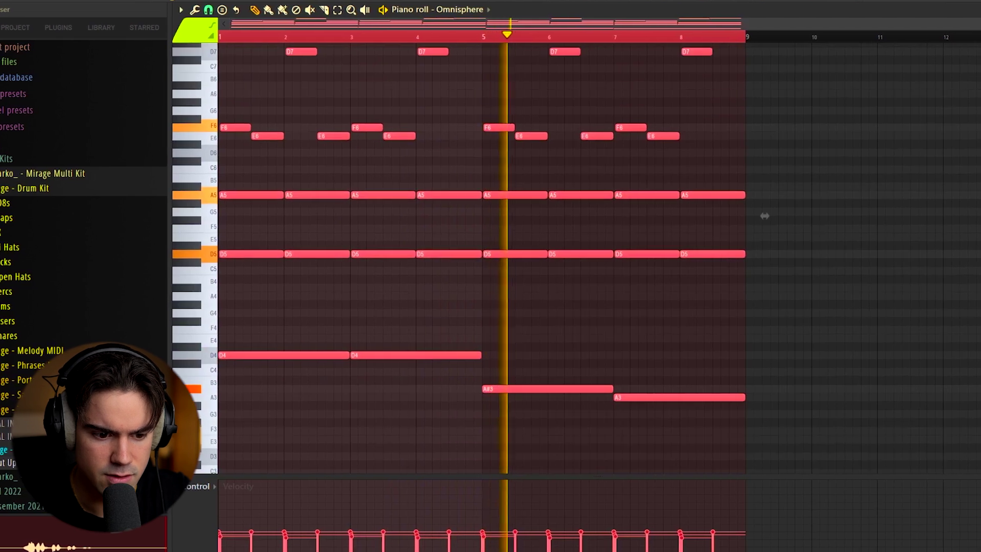
scroll(561, 207, up, 1)
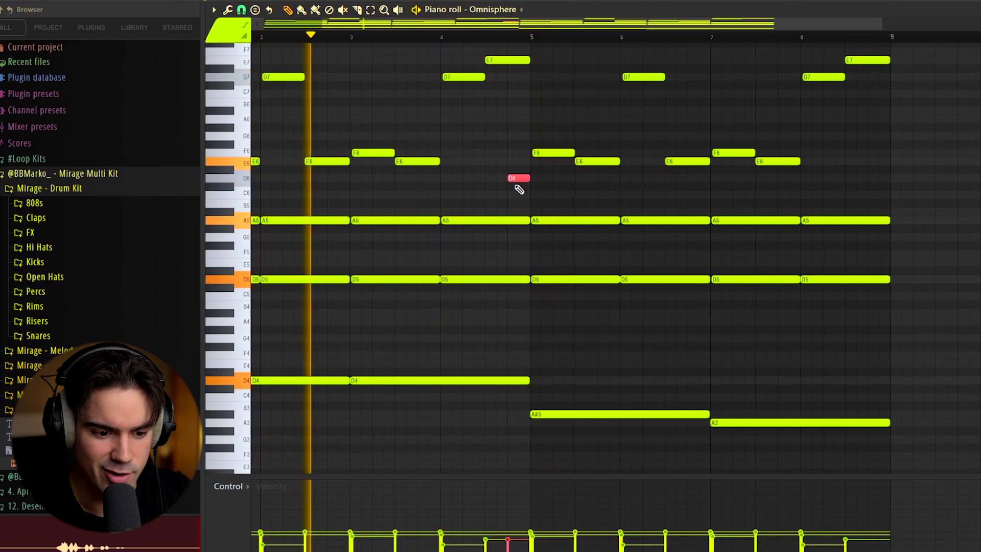
scroll(519, 189, down, 1)
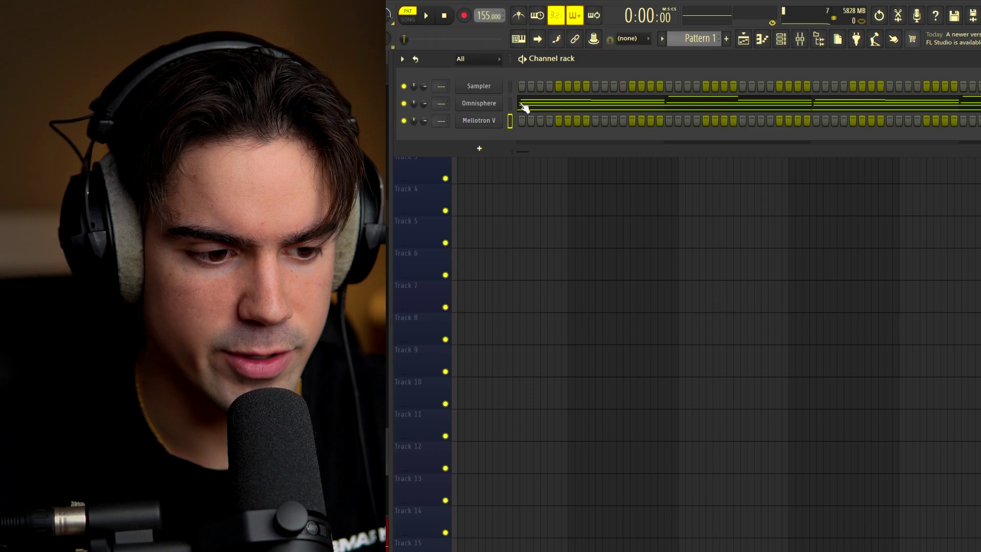
Move the Omnisphere channel's notes to the Mellotron V channel and play the pattern with the new sound
key(ctrl+x)
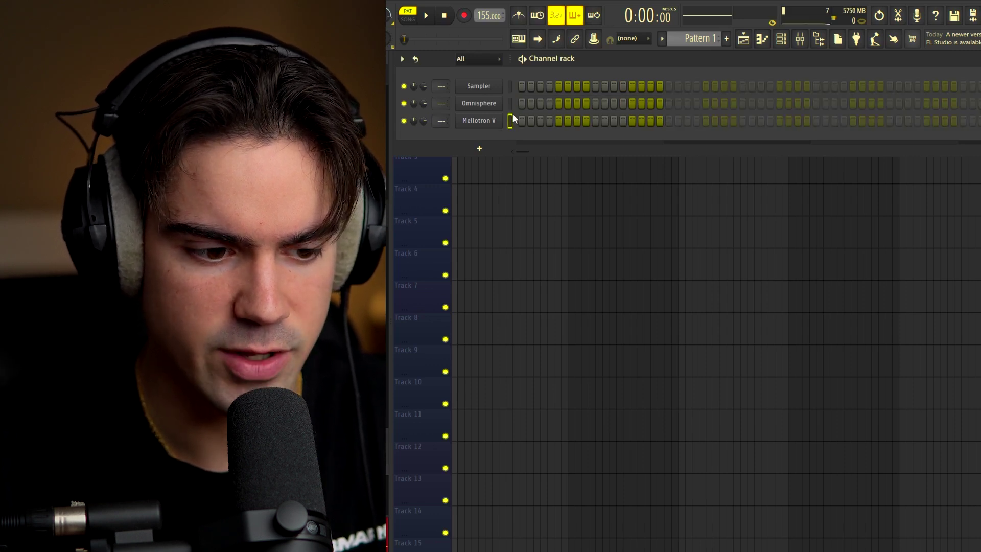
key(ctrl+v)
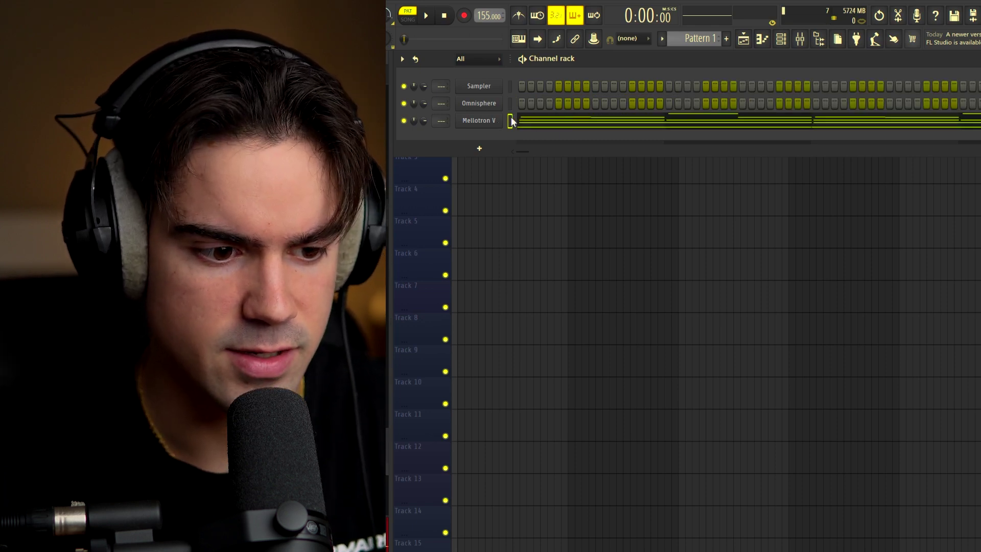
click(511, 121)
key(space)
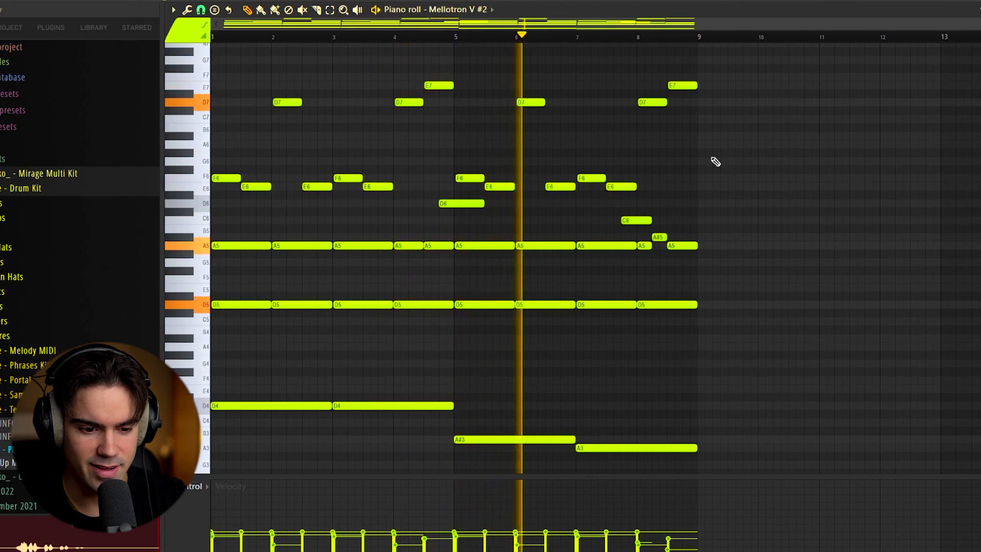
drag(726, 82, 232, 419)
click(409, 369)
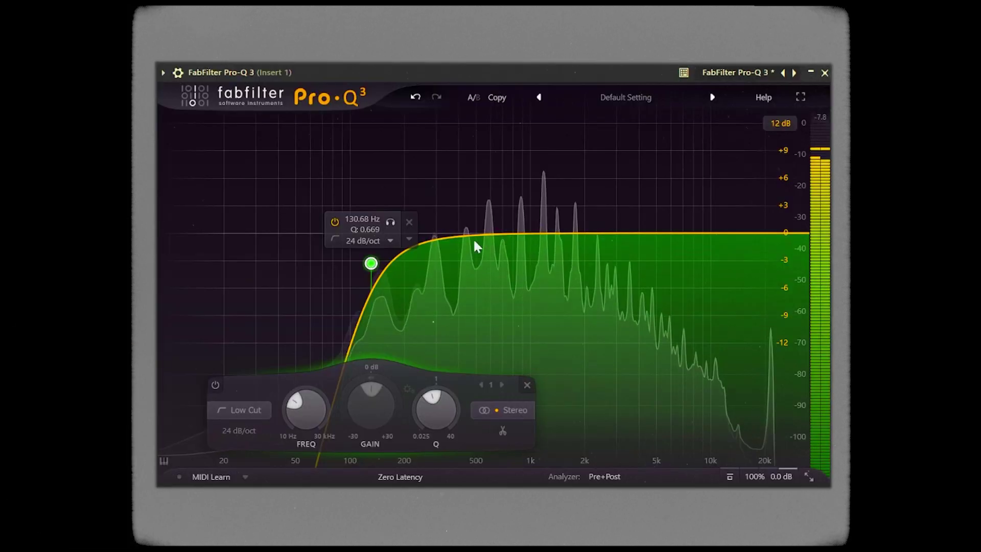
Add a high cut in Pro-Q 3 at about 7900 Hz with a 36 dB/oct slope
click(731, 240)
scroll(730, 239, up, 3)
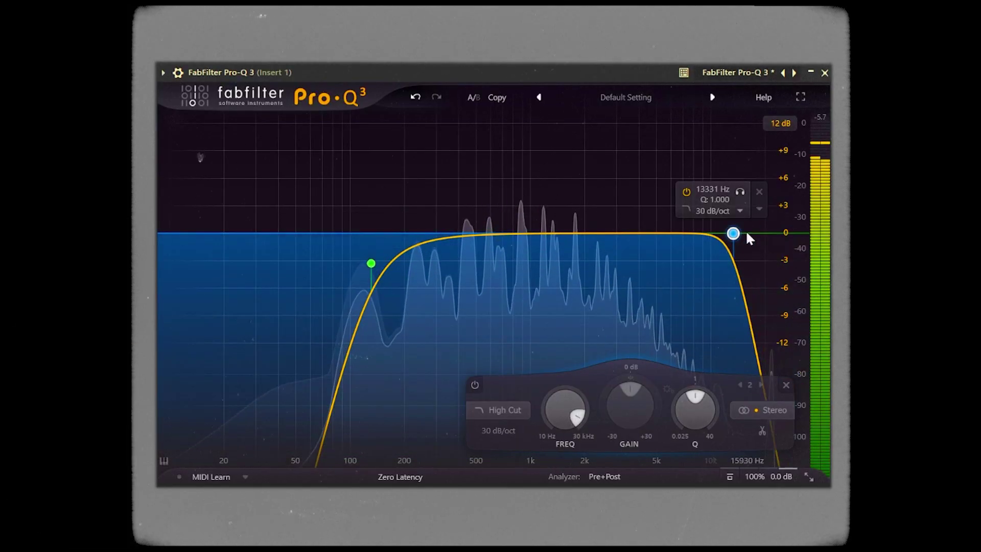
drag(734, 235, 693, 237)
scroll(693, 237, up, 1)
Set the low cut to about 148 Hz with a 36 dB/oct slope and close the equalizer
drag(373, 263, 382, 288)
scroll(380, 274, up, 2)
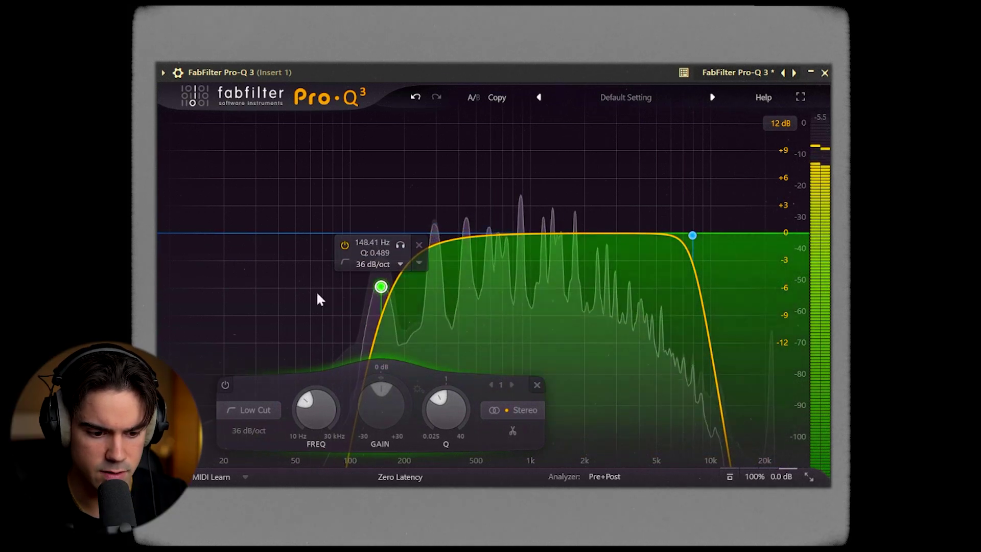
mouse_move(716, 248)
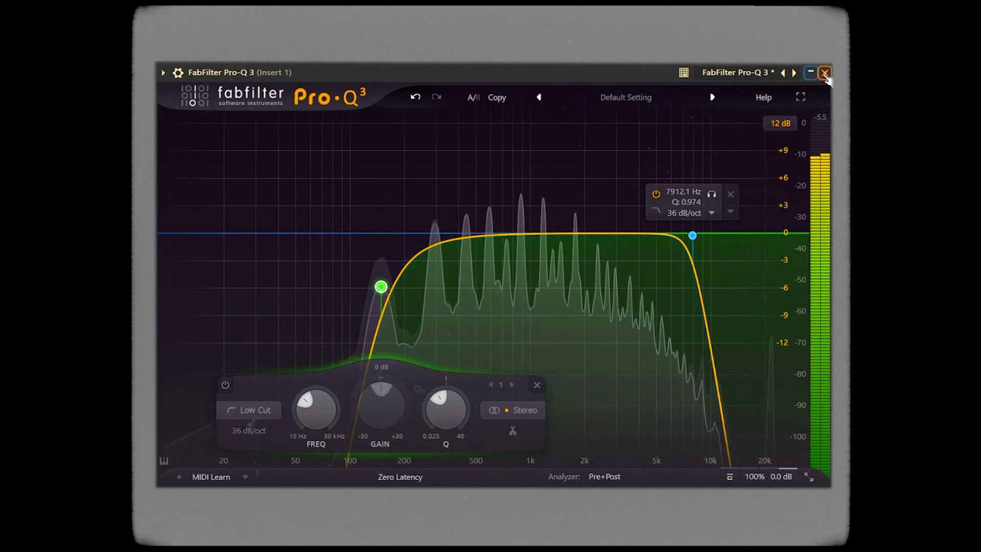
click(824, 73)
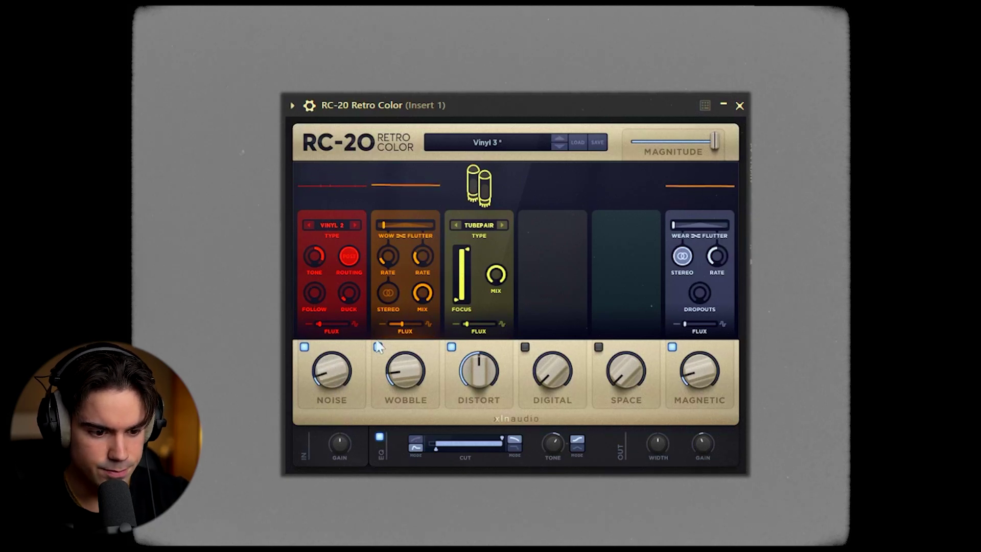
Set RC-20's Noise amount to 5% and adjust its Distort amount
drag(342, 386, 341, 387)
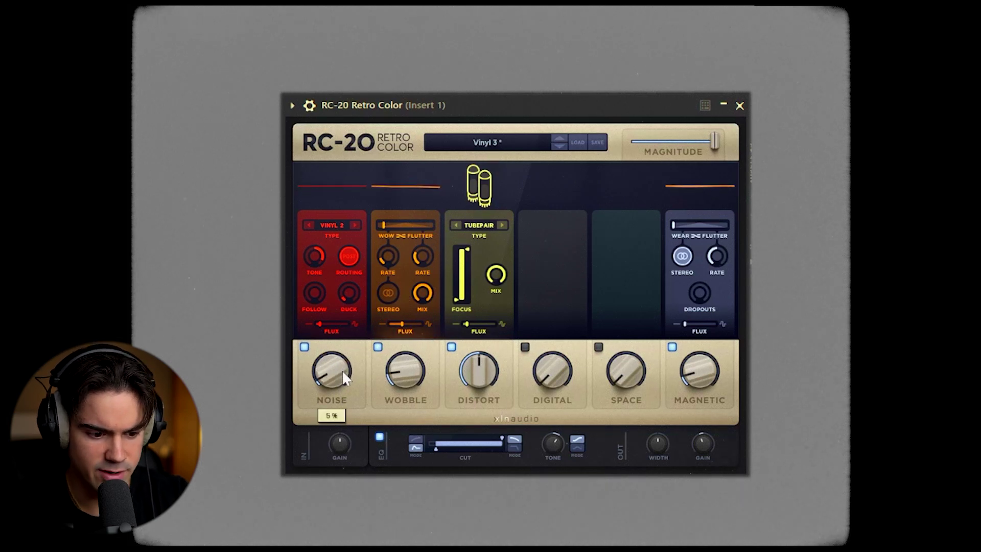
drag(463, 365, 469, 385)
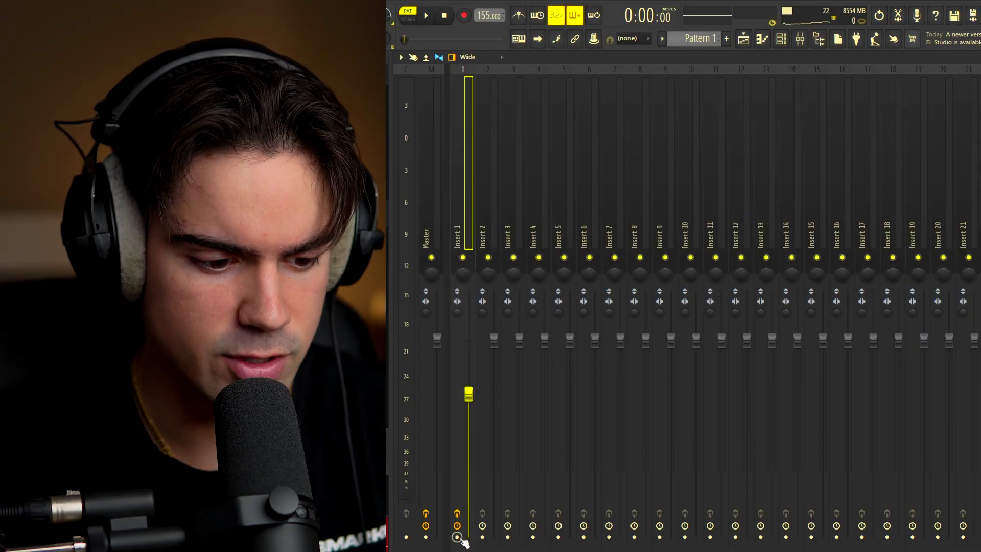
Arm mixer track Insert 1 for recording, render it to an audio clip and close the mixer
click(457, 536)
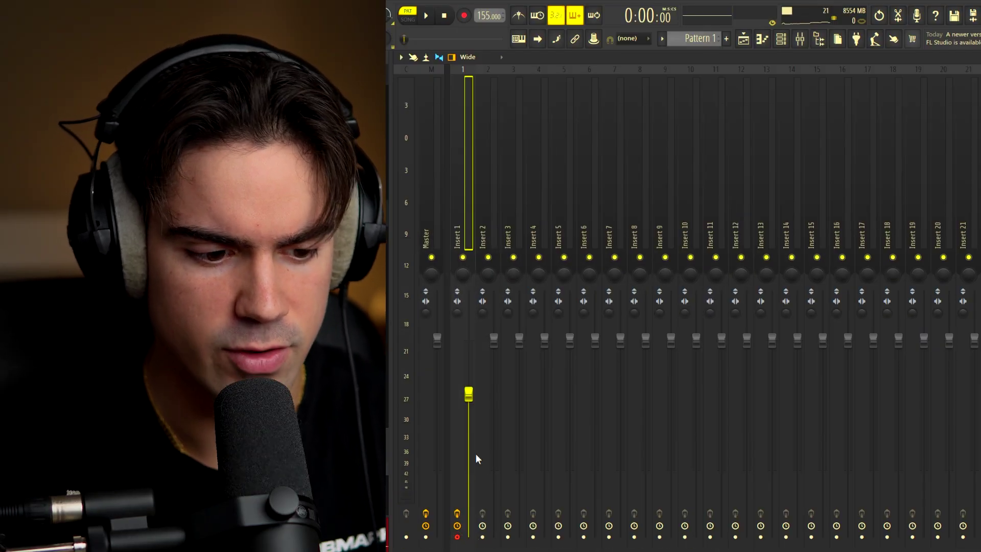
key(ctrl+alt+r)
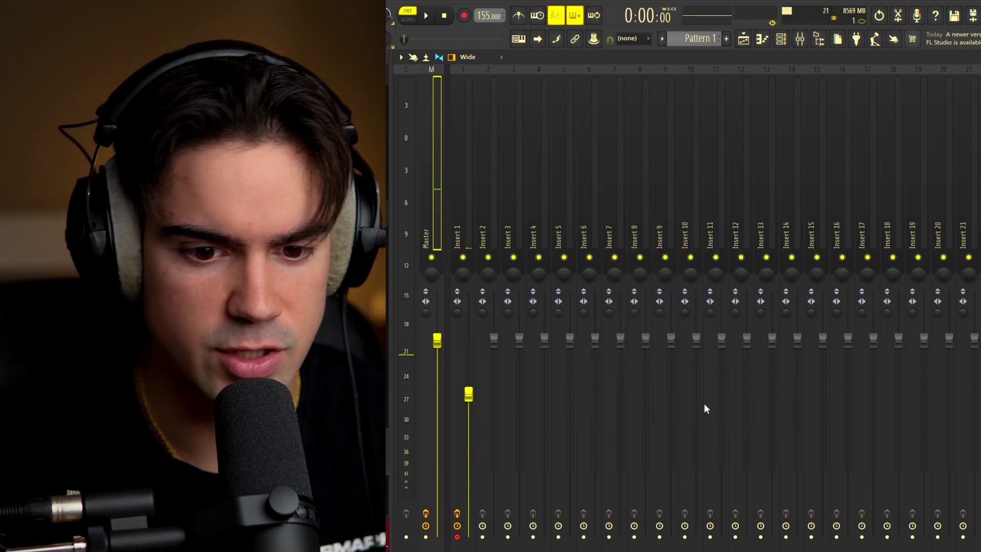
key(F9)
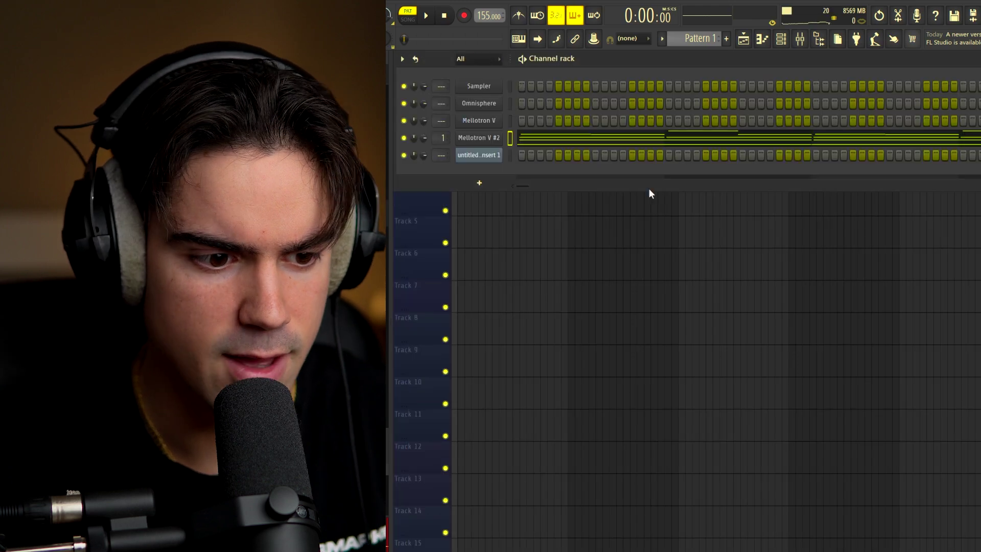
Play the rendered Insert 1 clip in the playlist and check its time stretching settings and its length in bars
key(space)
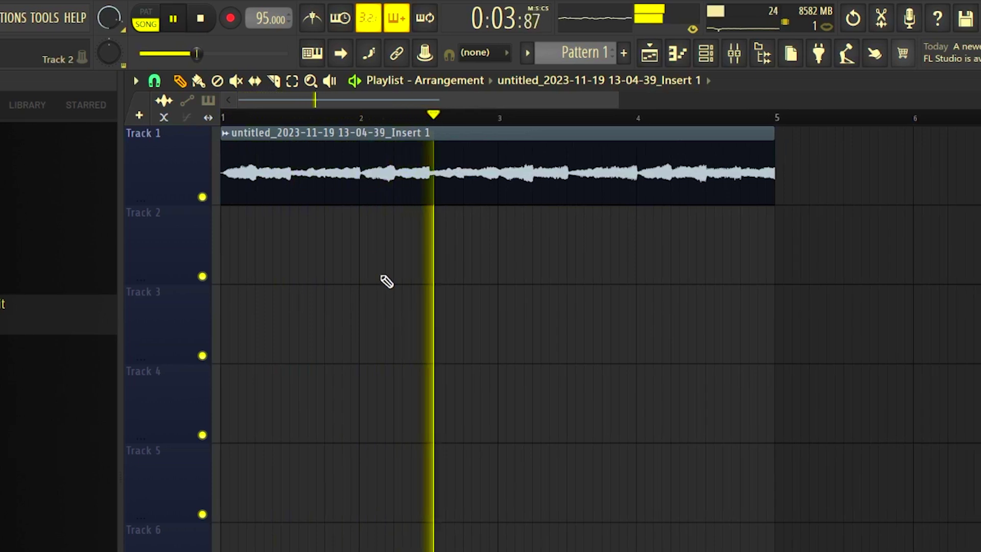
double_click(370, 198)
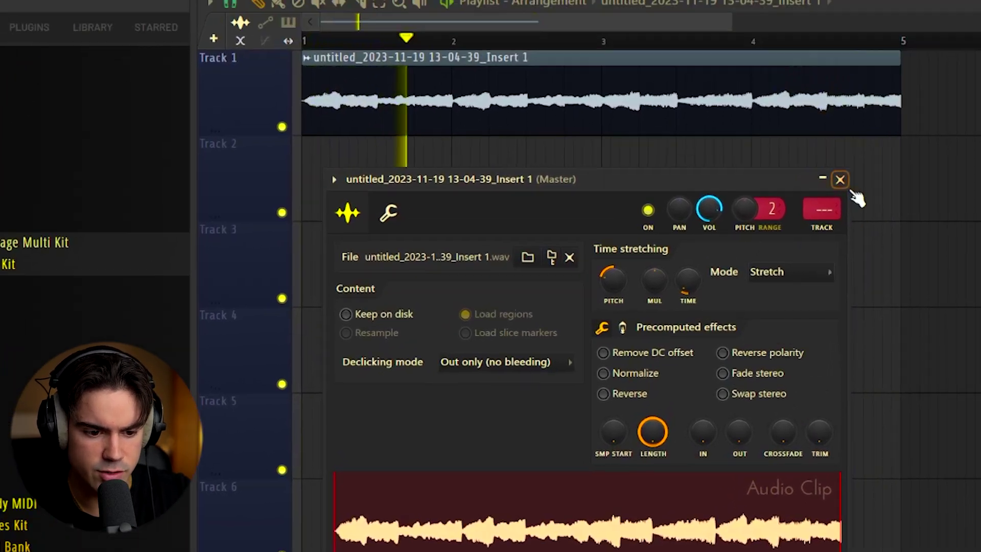
click(840, 179)
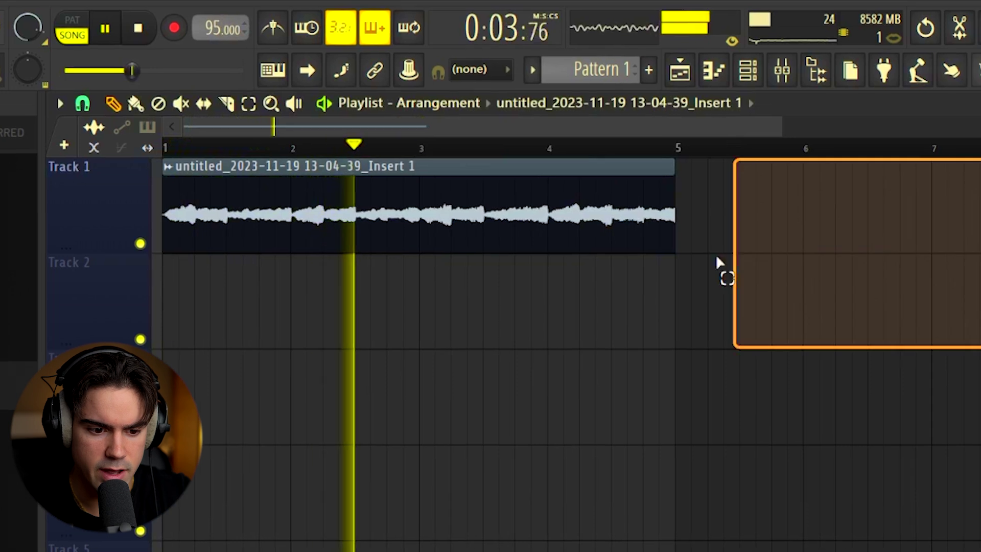
drag(717, 256, 145, 296)
ctrl+click(687, 418)
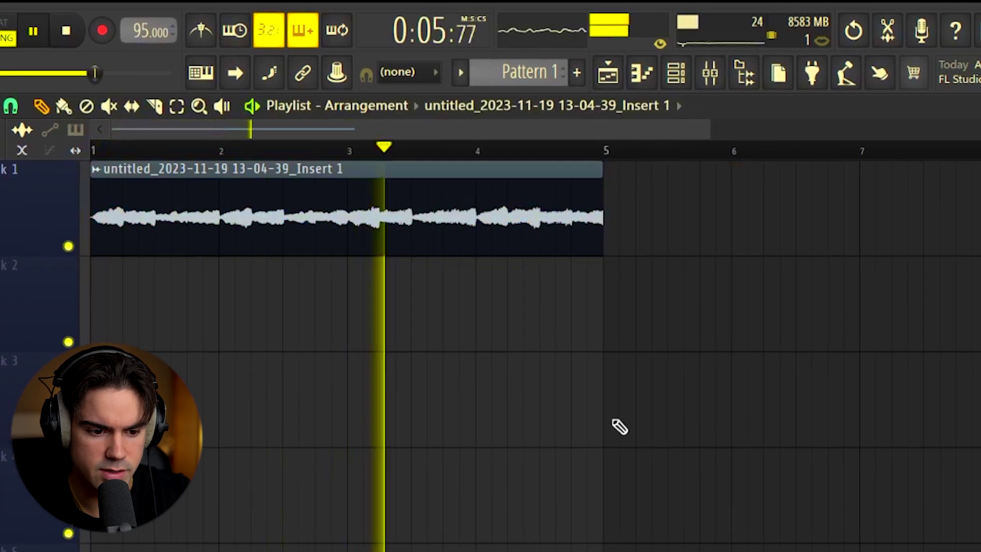
Shorten the last A7 note in the Omnisphere melody so it ends at the start of bar 5
scroll(449, 302, down, 2)
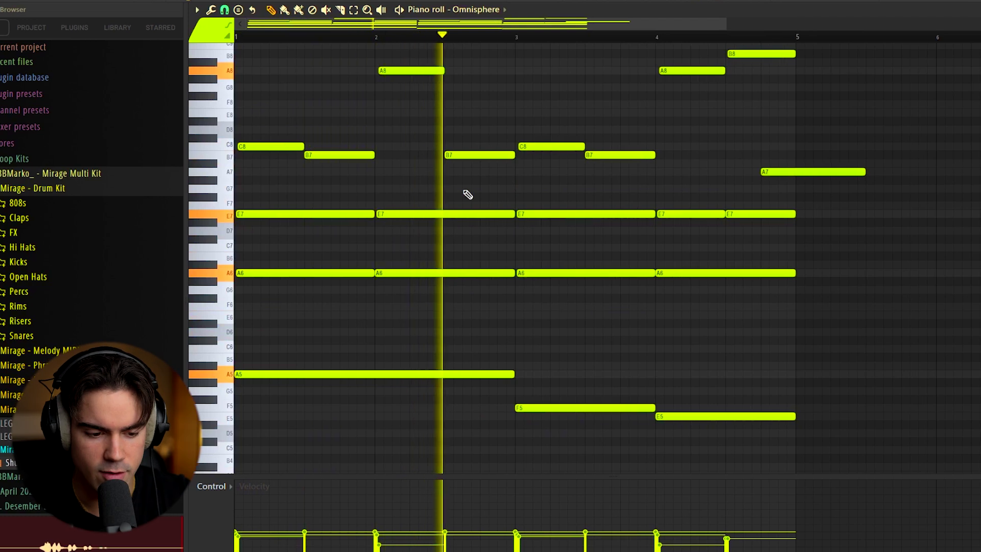
scroll(818, 174, up, 2)
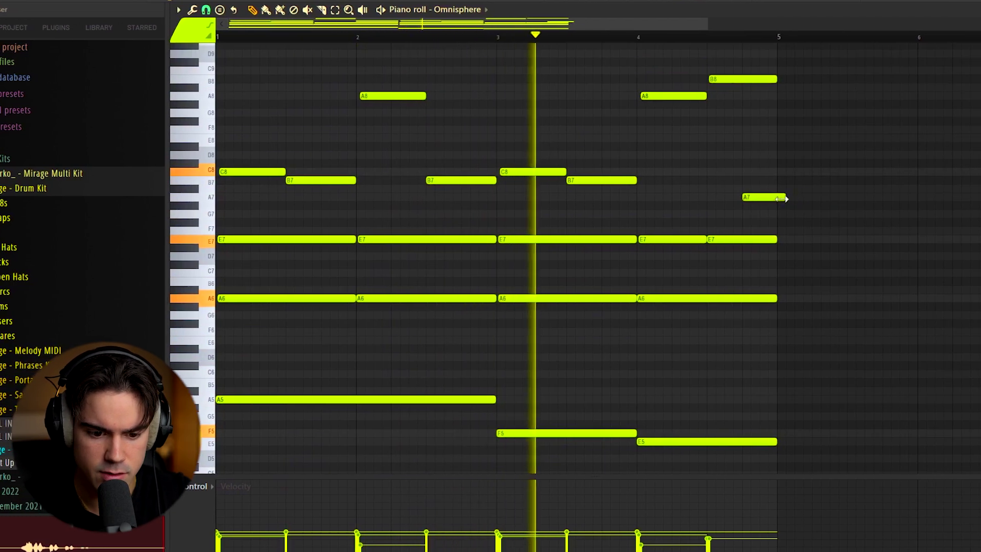
drag(404, 390, 780, 472)
ctrl+click(607, 318)
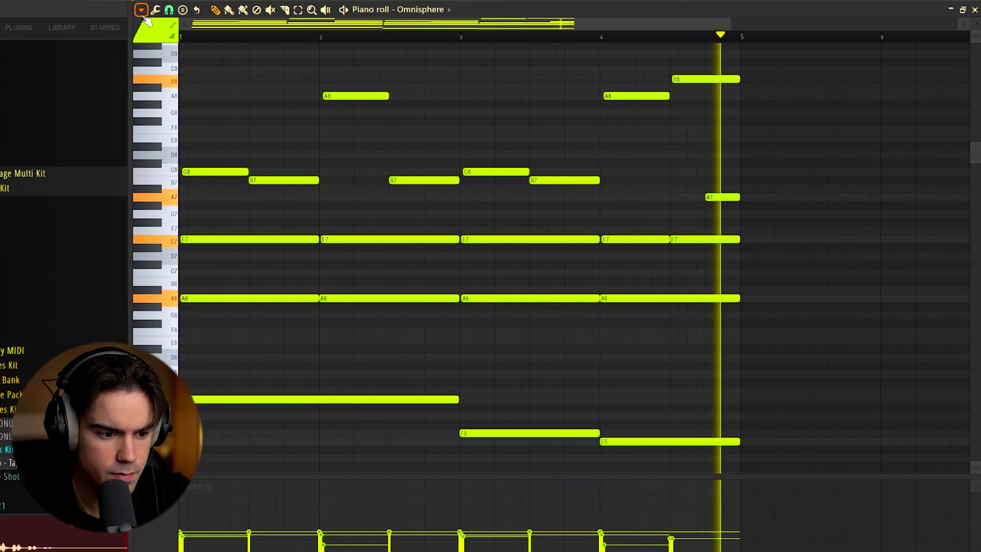
Set the scale highlighting root note to A and move all Omnisphere notes down two octaves
click(141, 10)
mouse_move(174, 66)
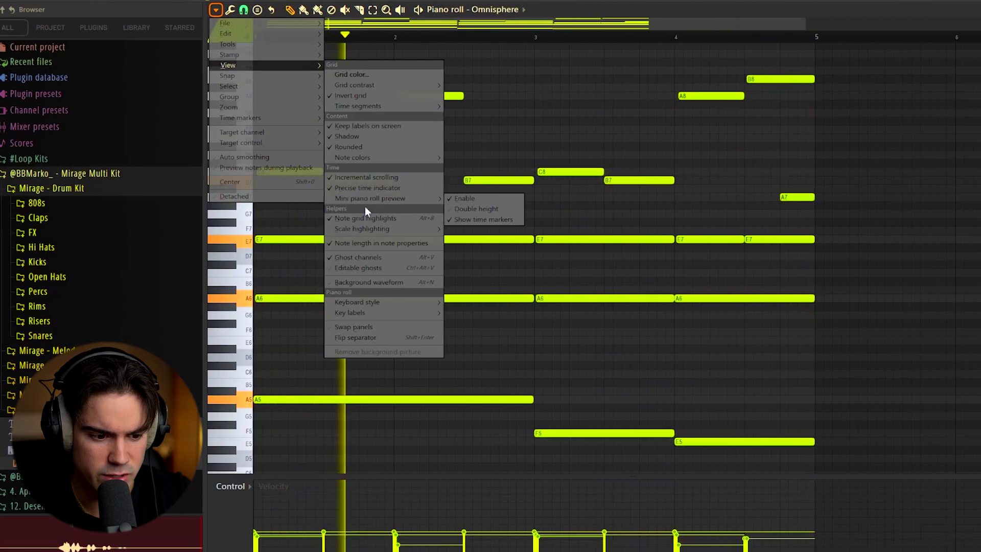
mouse_move(361, 229)
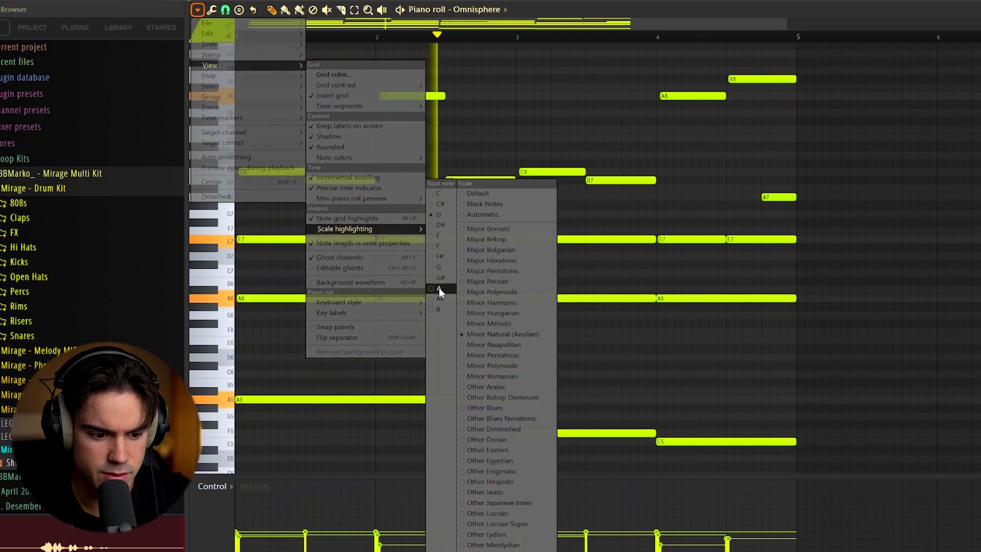
click(439, 289)
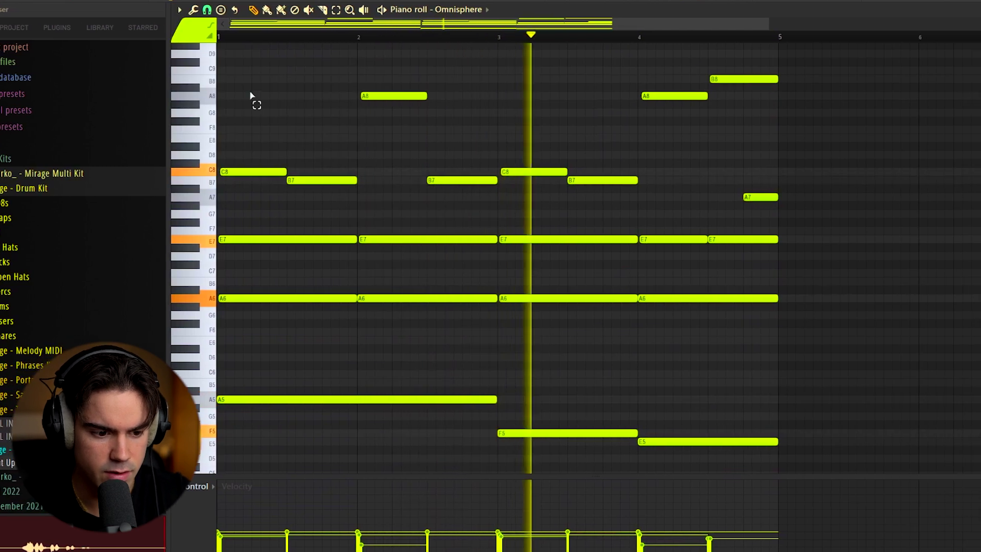
ctrl+drag(251, 92, 813, 444)
ctrl+click(630, 333)
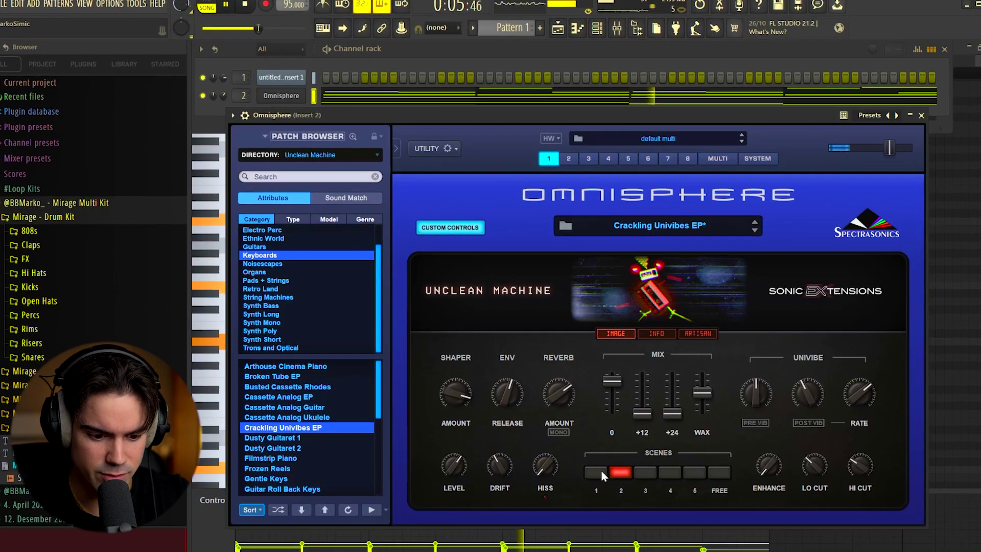
Audition scene 1 of Omnisphere's Crackling Univibes EP patch and return to scene 2
click(596, 471)
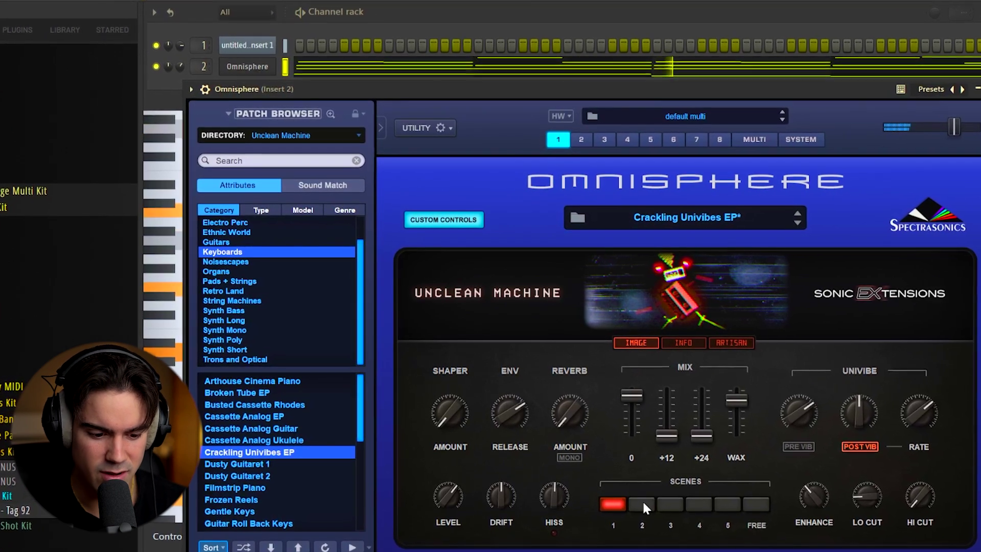
click(643, 501)
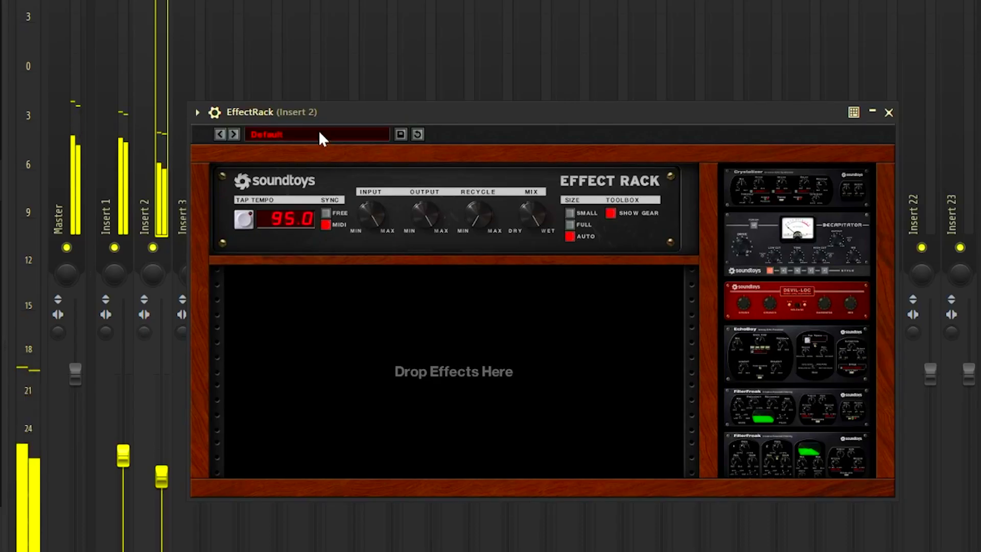
Load the Analog Chorus preset in the EffectRack on Insert 2 and add Crystallizer below EchoBoy
click(320, 134)
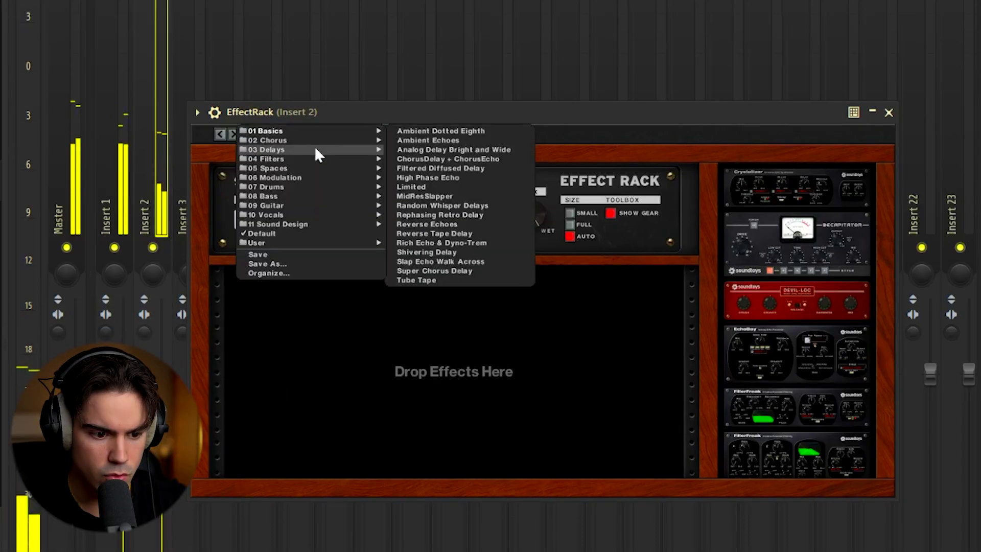
mouse_move(351, 141)
click(416, 134)
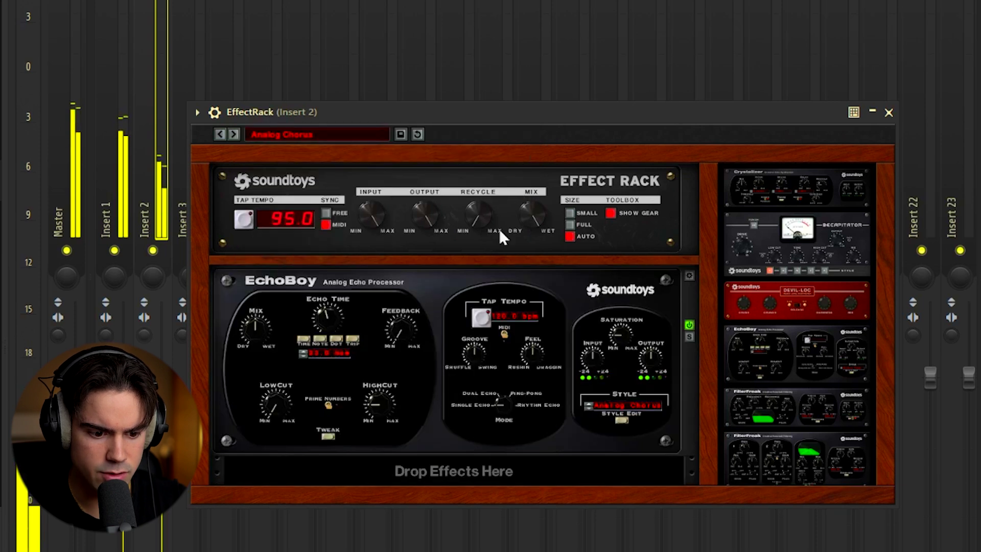
drag(546, 117, 559, 112)
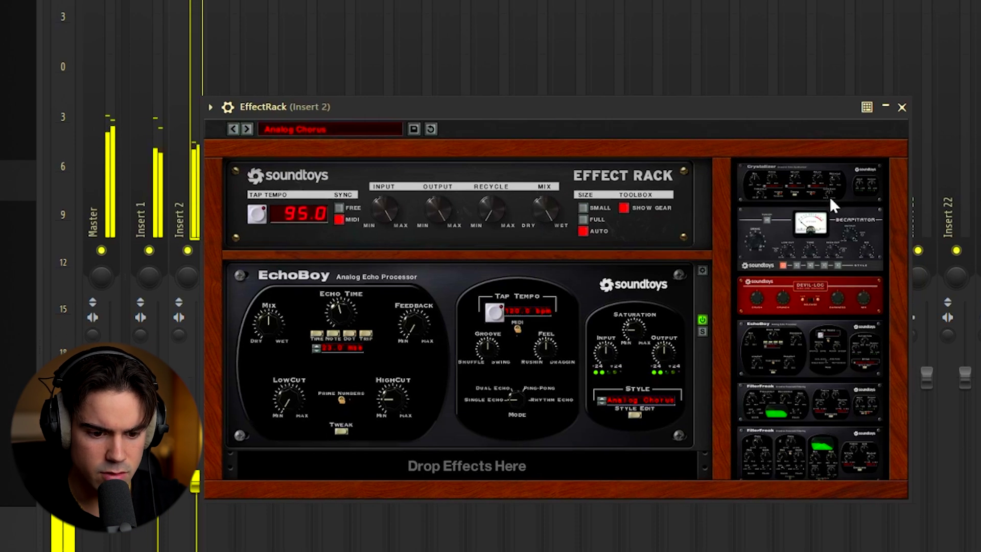
drag(690, 248, 548, 471)
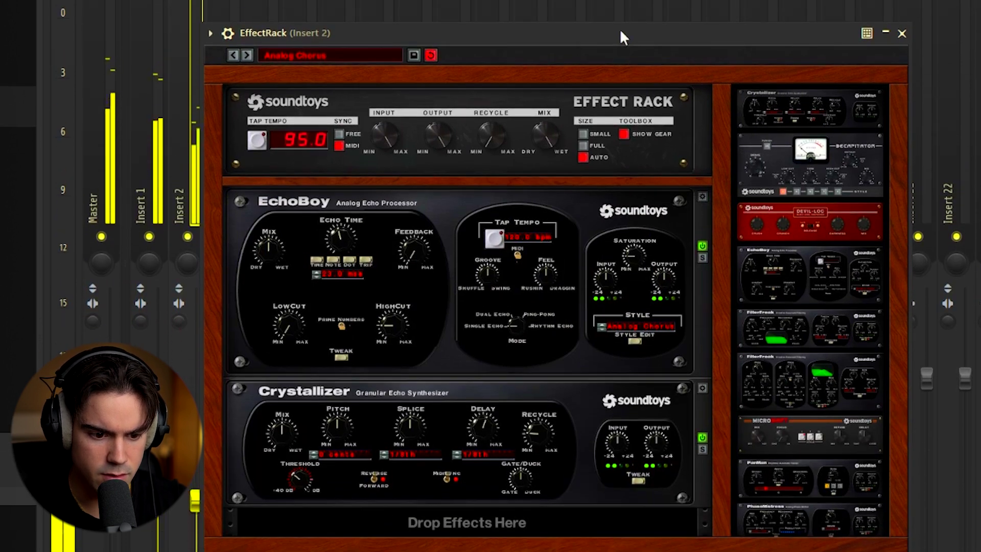
drag(621, 14, 616, 22)
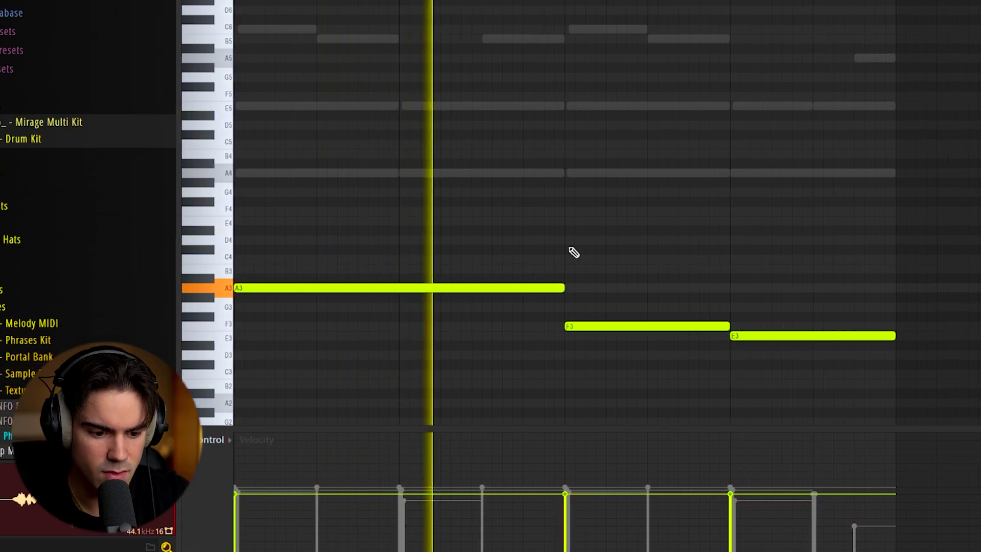
Split the F3 bass note in bar 3 of the Analog Lab V part into a shorter first and a longer second note
scroll(597, 237, down, 1)
click(556, 329)
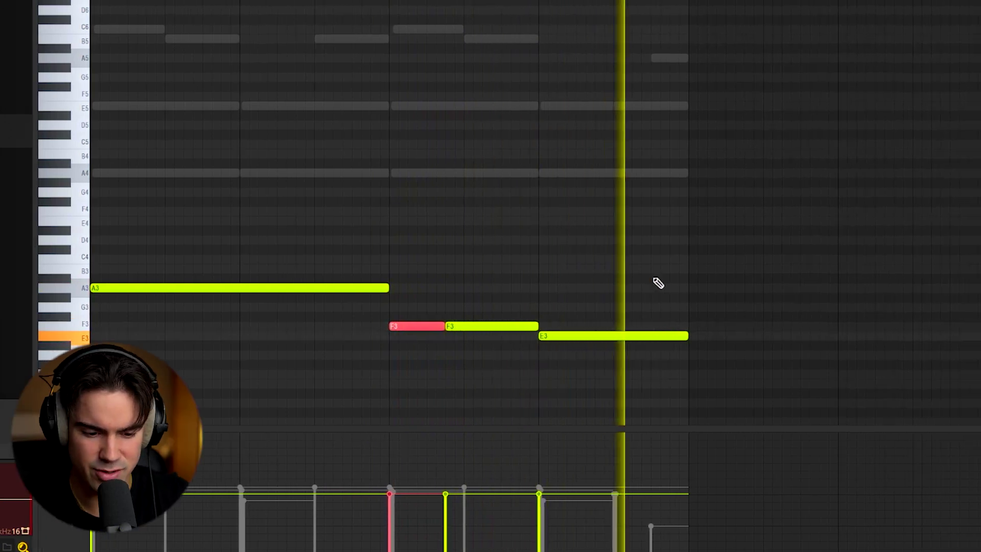
key(ctrl+d)
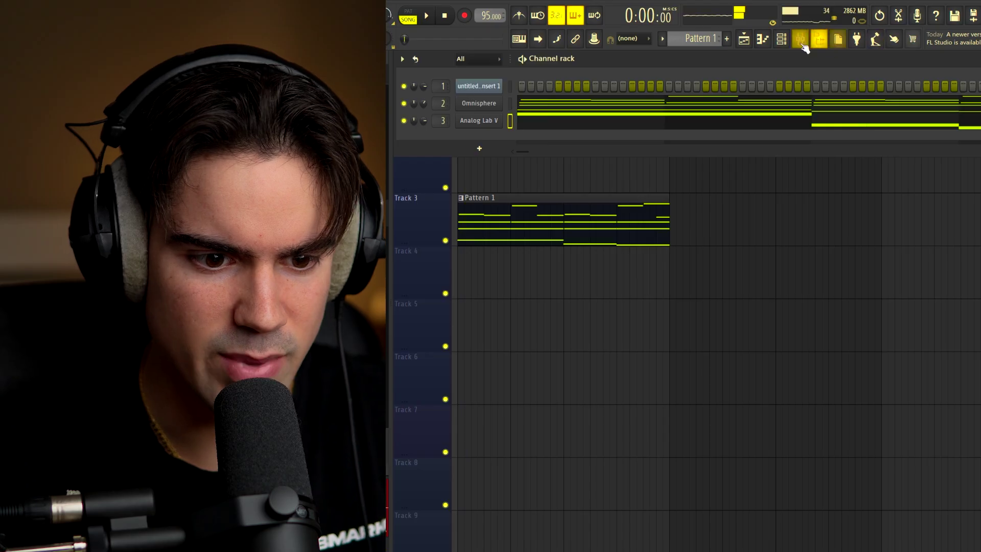
Add FabFilter Pro-Q 3 to mixer track Insert 3
click(802, 43)
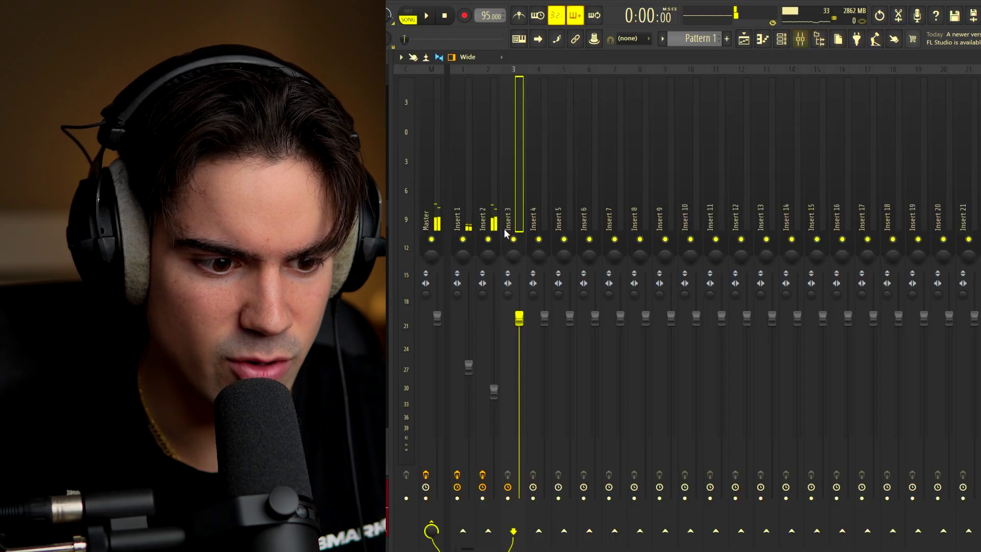
click(978, 102)
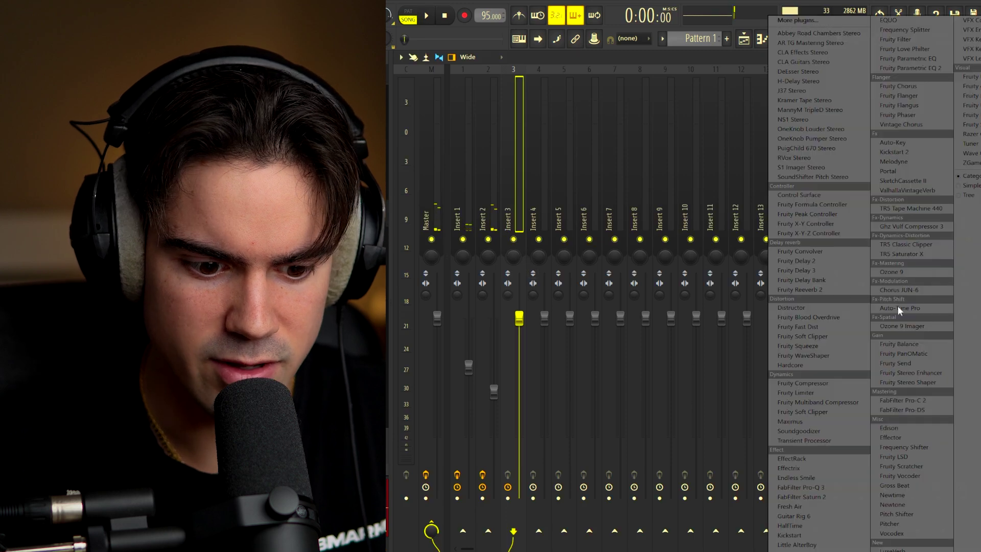
click(827, 487)
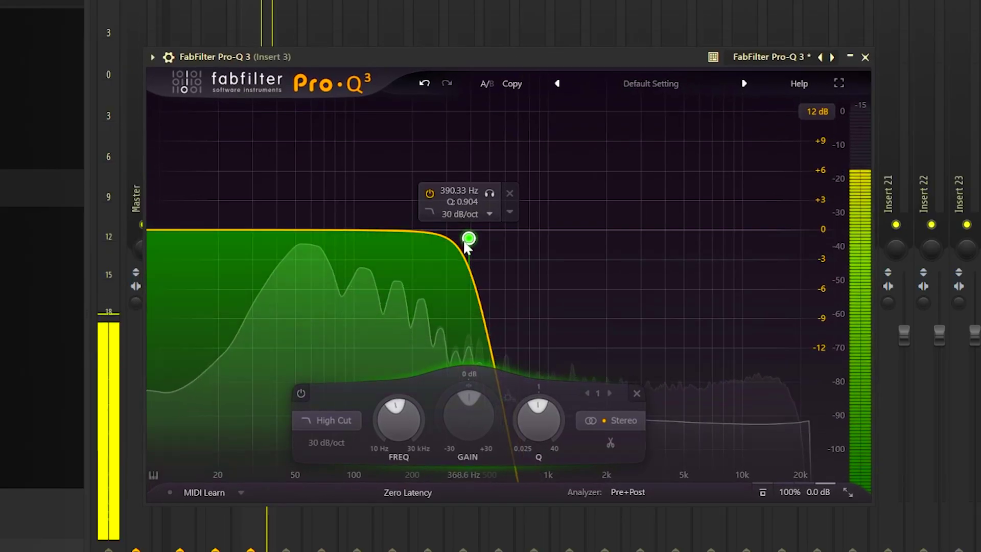
Set a 30 dB/oct high cut at about 452 Hz and boost the lows around 85 Hz by about 2 dB
drag(465, 242, 456, 242)
drag(332, 230, 339, 210)
drag(456, 243, 482, 256)
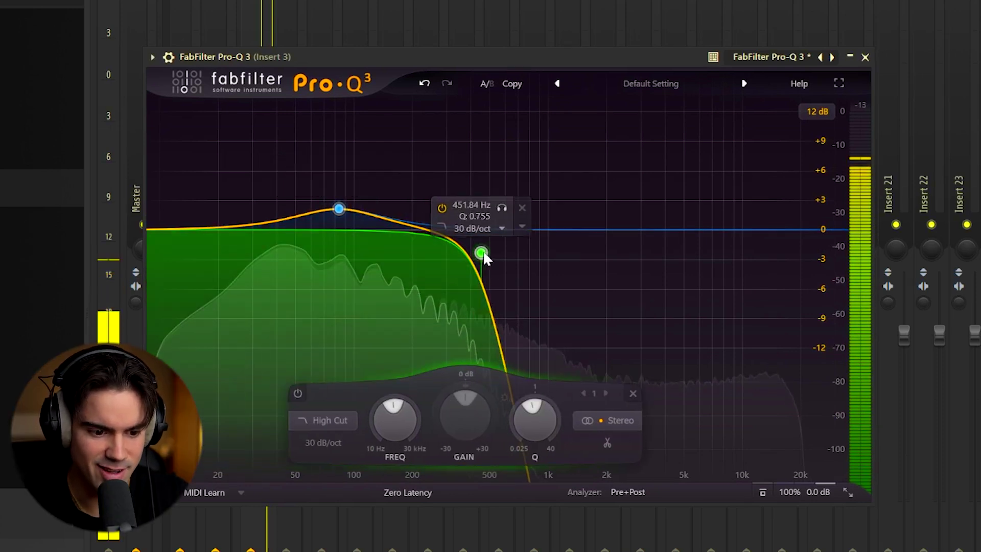
drag(403, 228, 414, 214)
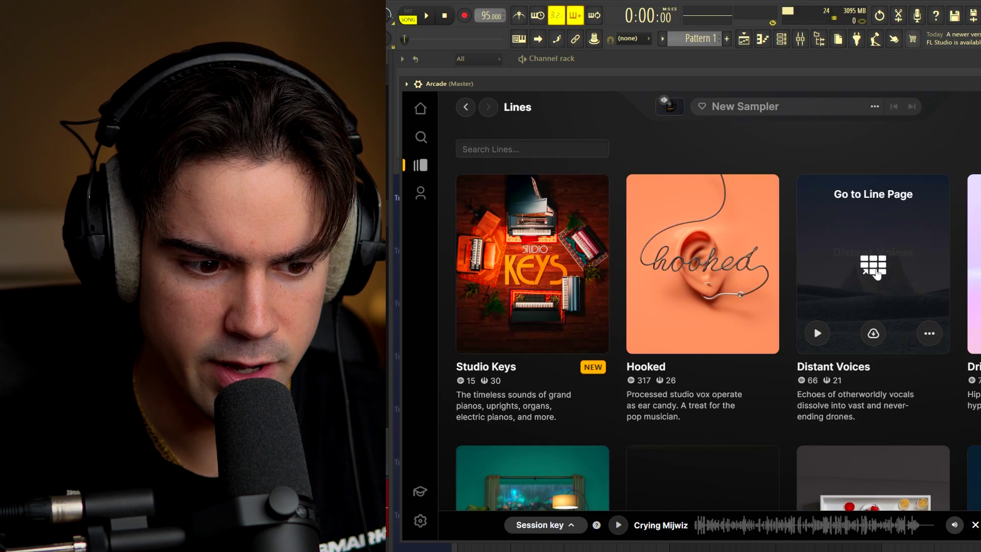
Open the Distant Voices line in Arcade and browse its contents
click(877, 264)
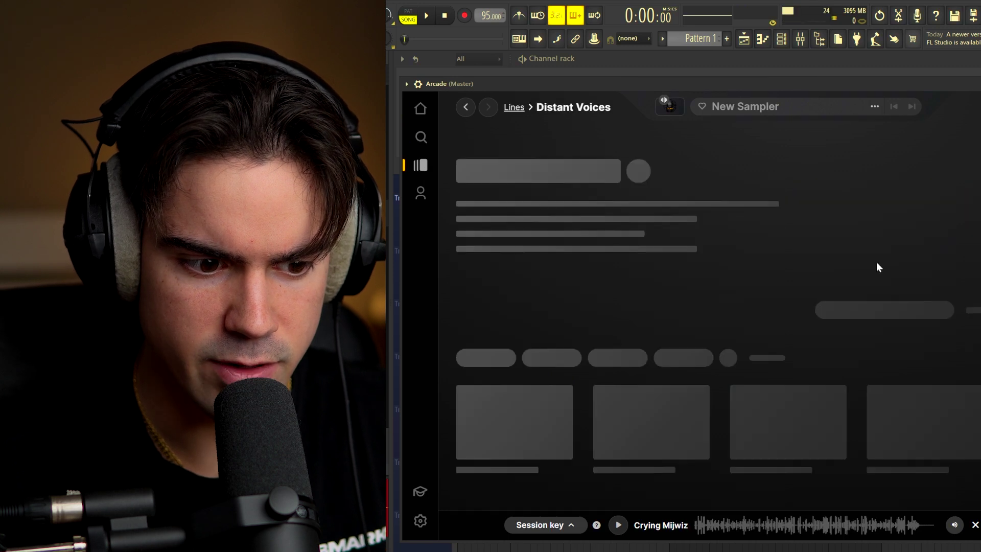
scroll(660, 307, down, 5)
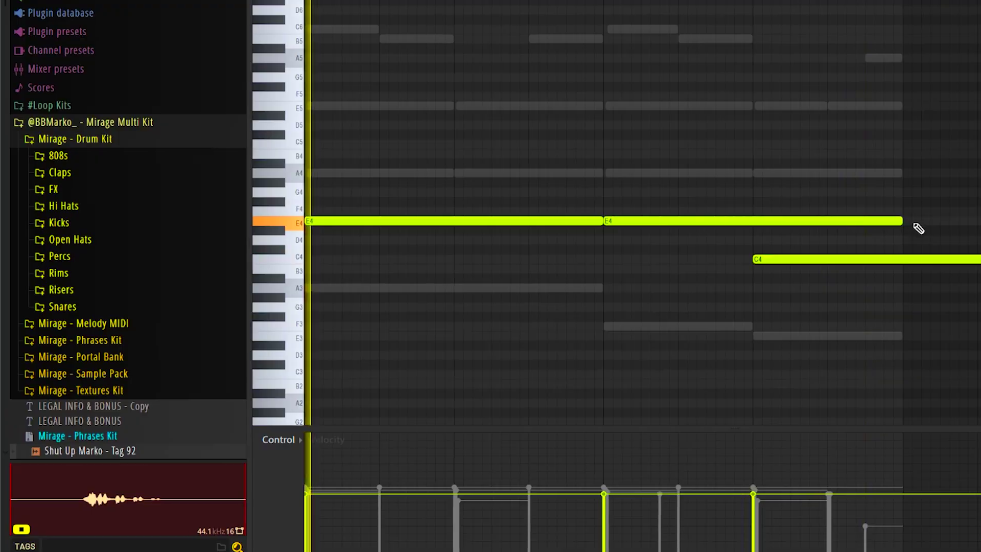
Shorten the second E4 note to end at bar 4 and the C4 note to end at bar 5
drag(916, 228, 731, 228)
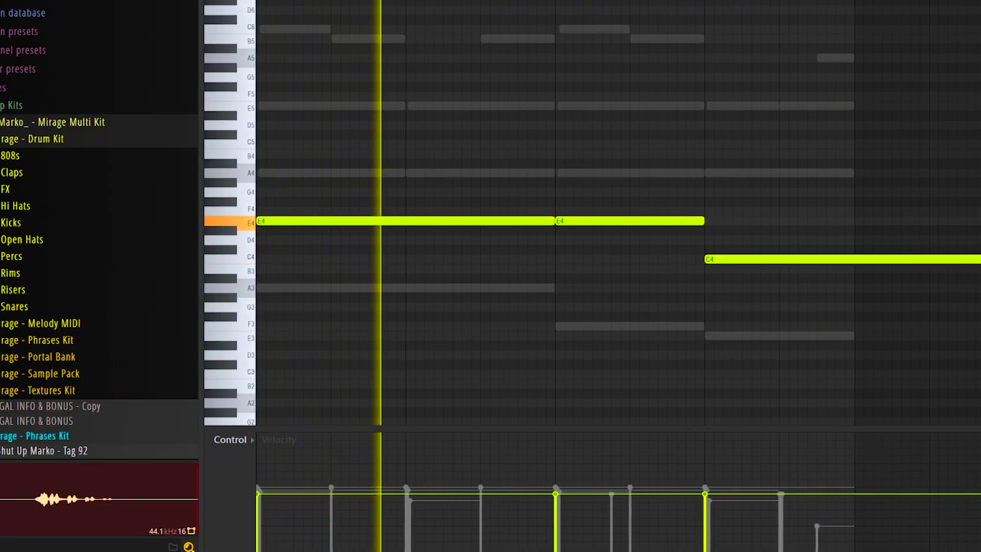
drag(977, 259, 843, 269)
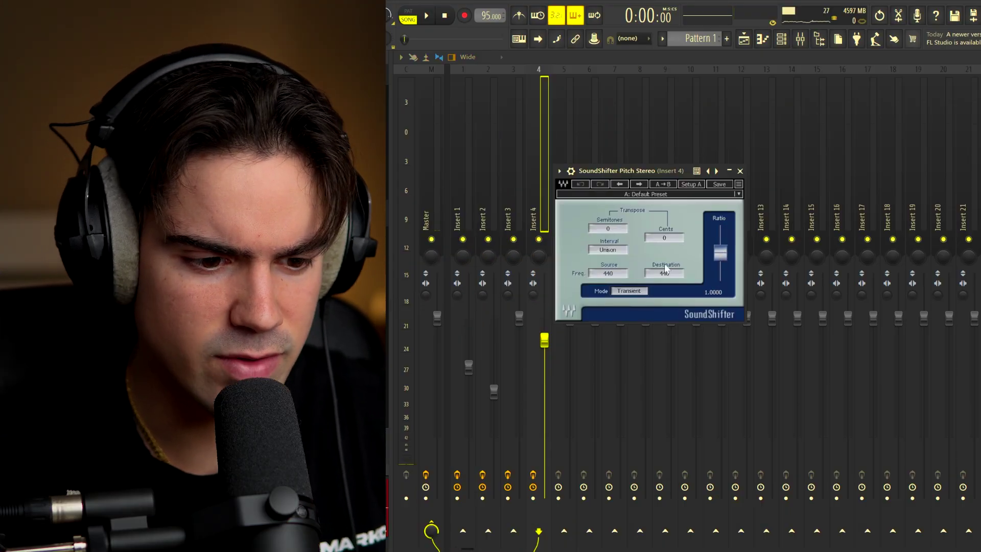
Raise the SoundShifter Pitch Stereo ratio on Insert 4 and adjust the 24 dB/oct high cut in its Pro-Q 3
drag(726, 251, 723, 230)
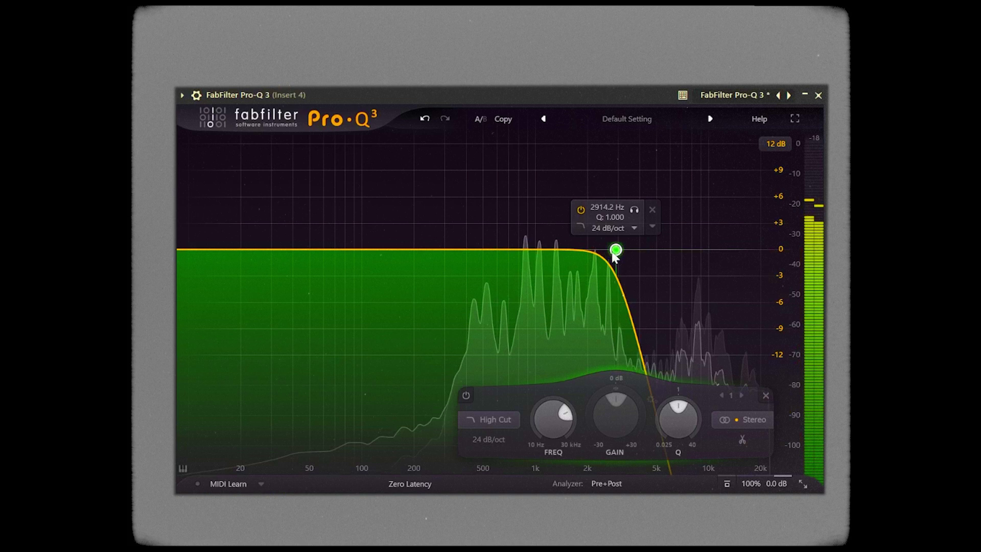
drag(615, 253, 638, 269)
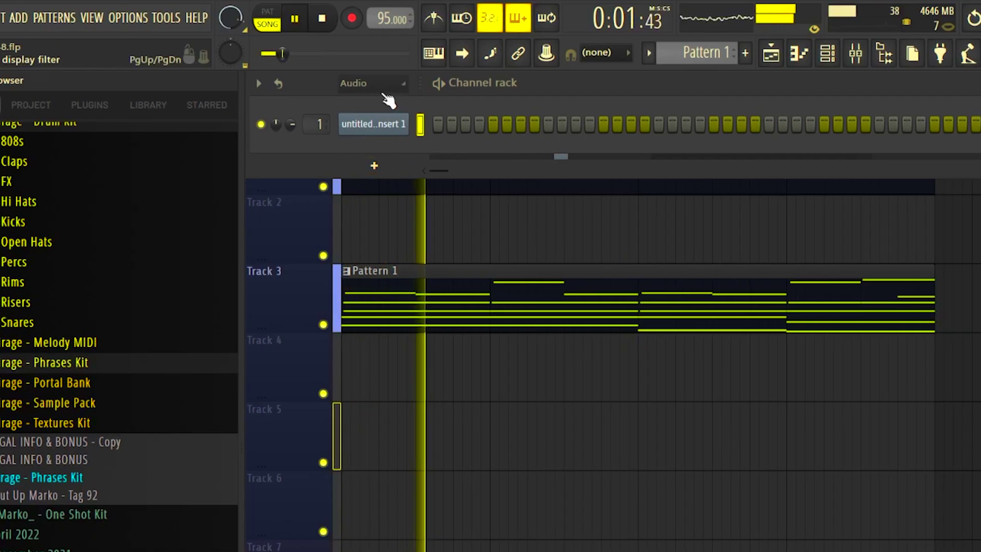
Switch the channel rack's display filter from Audio to All
click(379, 86)
click(386, 101)
key(F6)
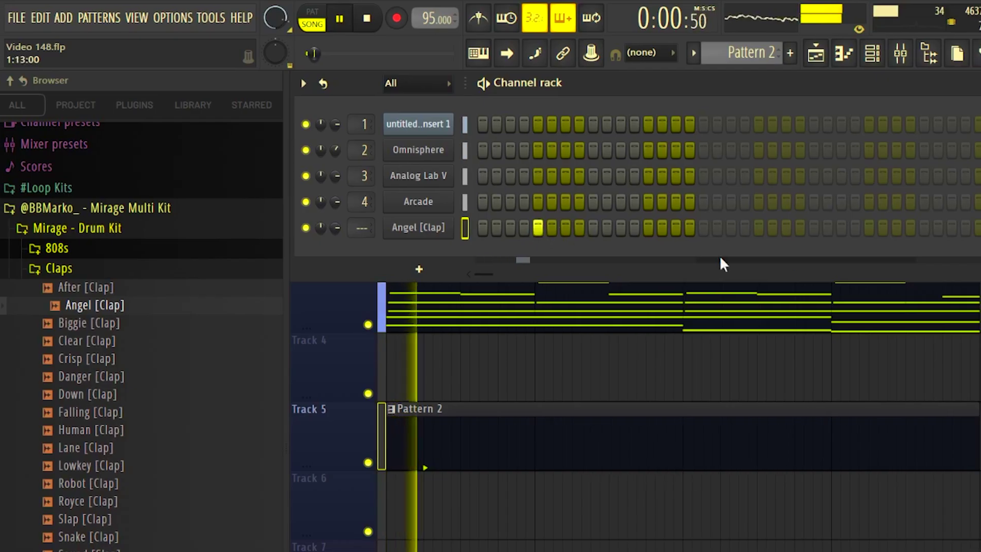
Continue the Angel [Clap] hits in Pattern 2 every eight steps up to step 45
click(686, 227)
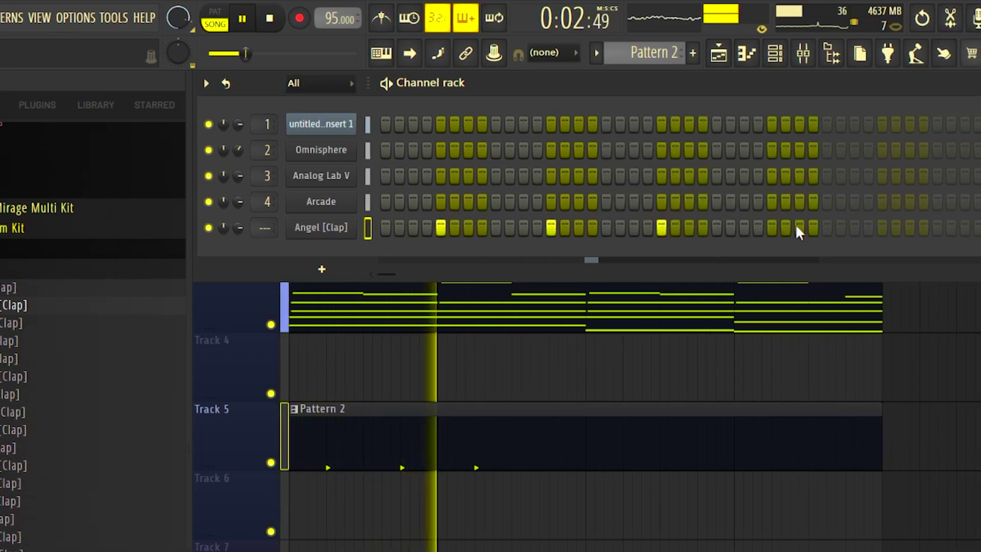
click(796, 227)
click(907, 227)
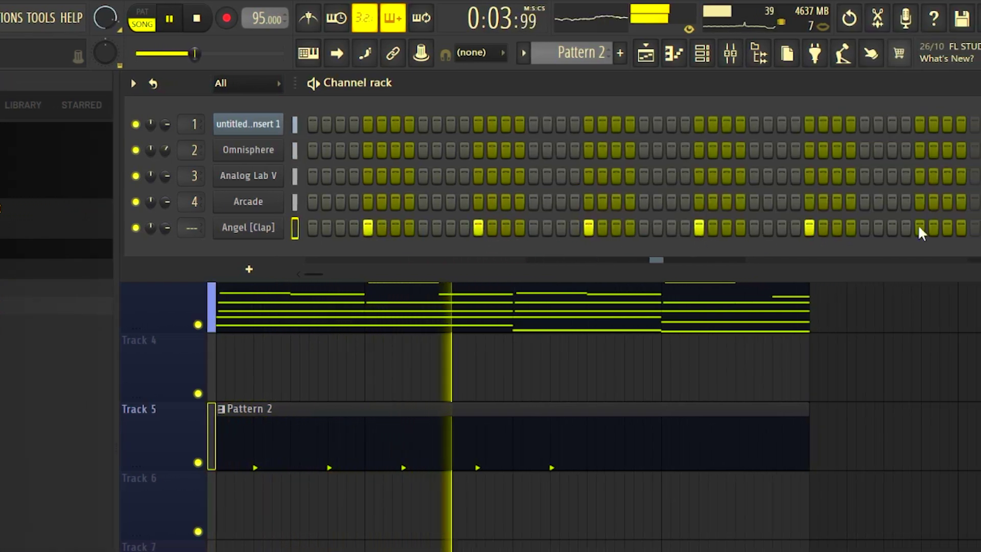
click(920, 227)
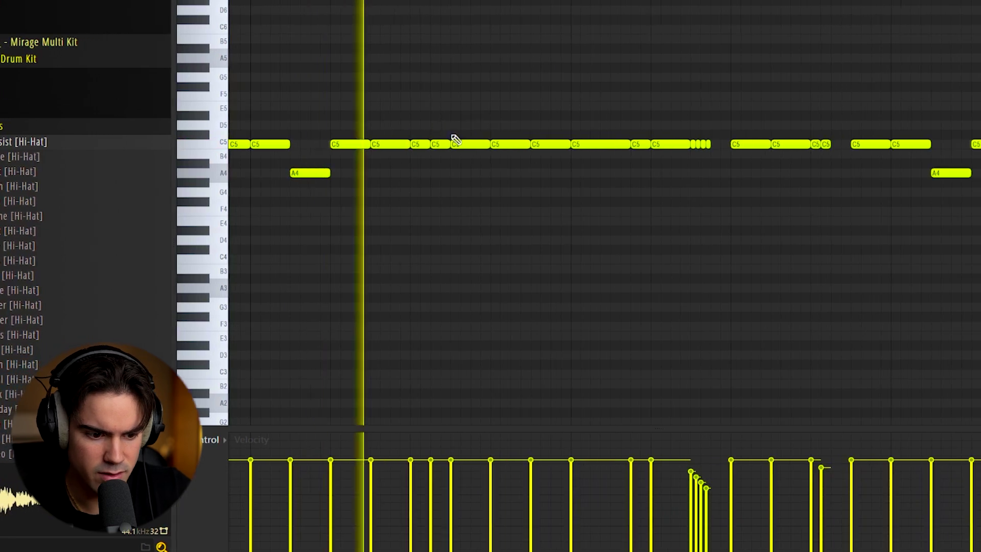
Replace the four-note C5 hi-hat roll in the middle of bar 4 with a single C5 note
ctrl+click(440, 144)
scroll(441, 147, down, 2)
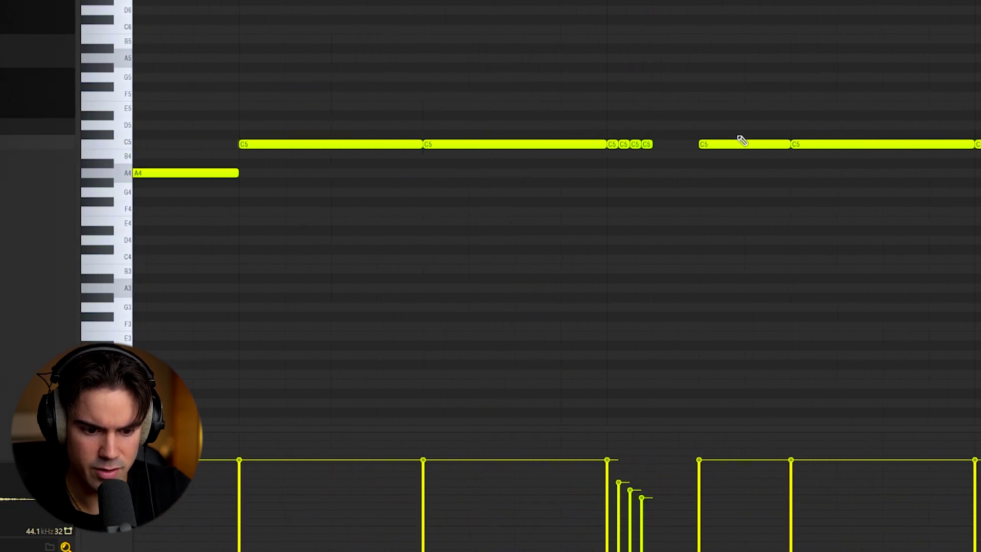
right_click(647, 145)
right_click(636, 144)
right_click(624, 144)
right_click(612, 144)
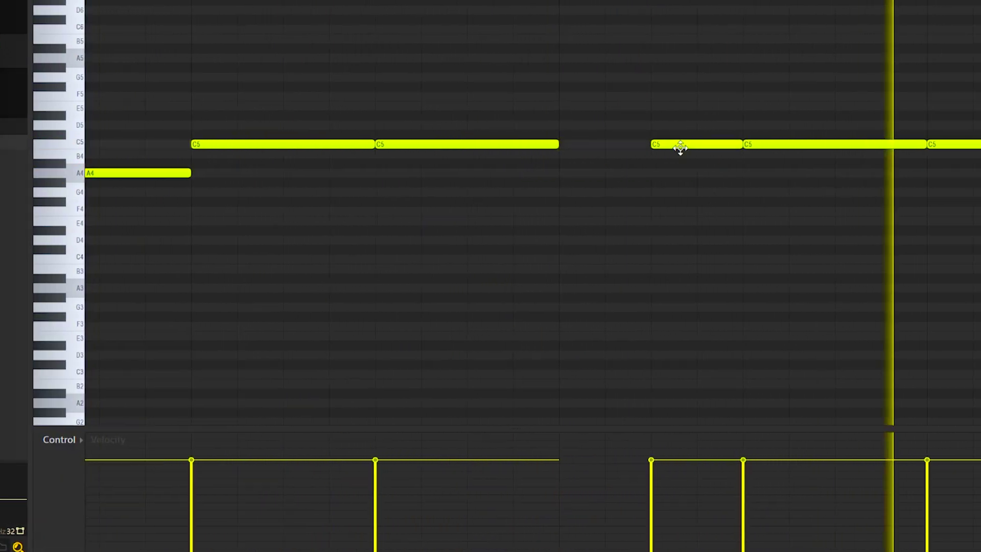
click(605, 144)
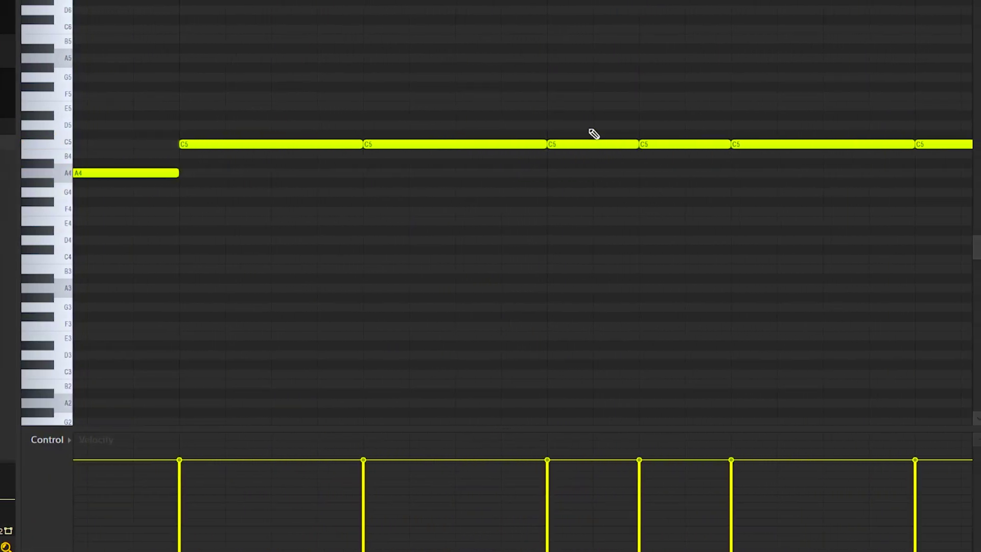
scroll(613, 143, down, 8)
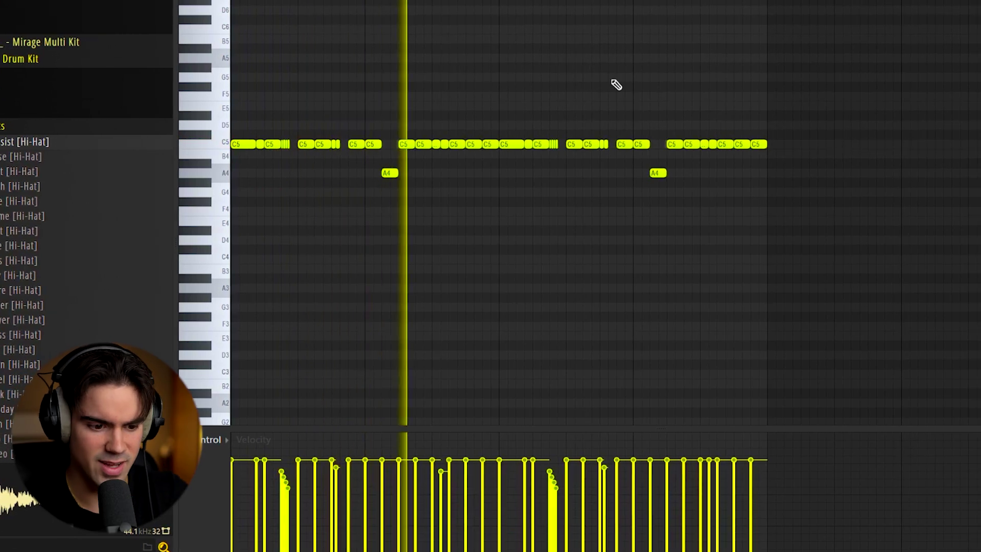
scroll(562, 143, up, 3)
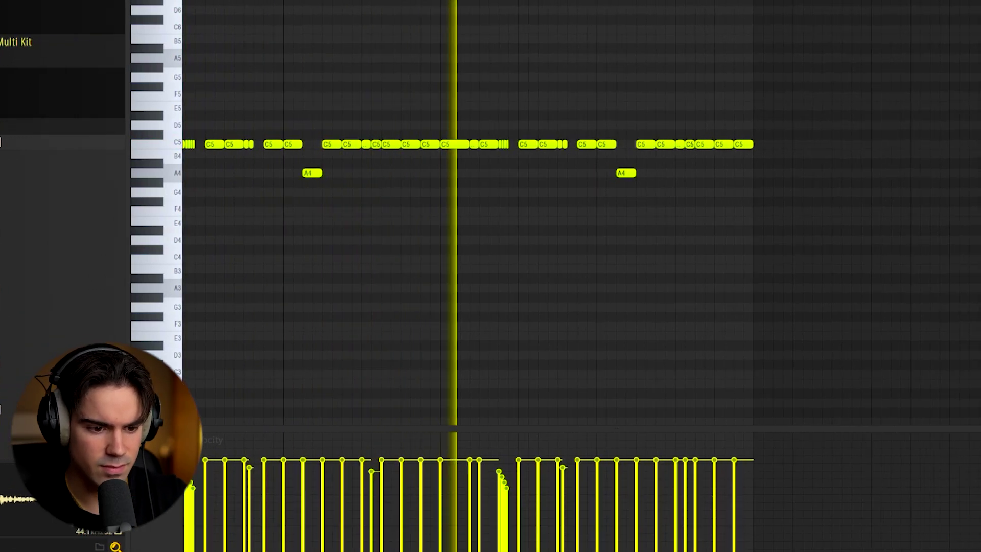
scroll(389, 22, left, 2)
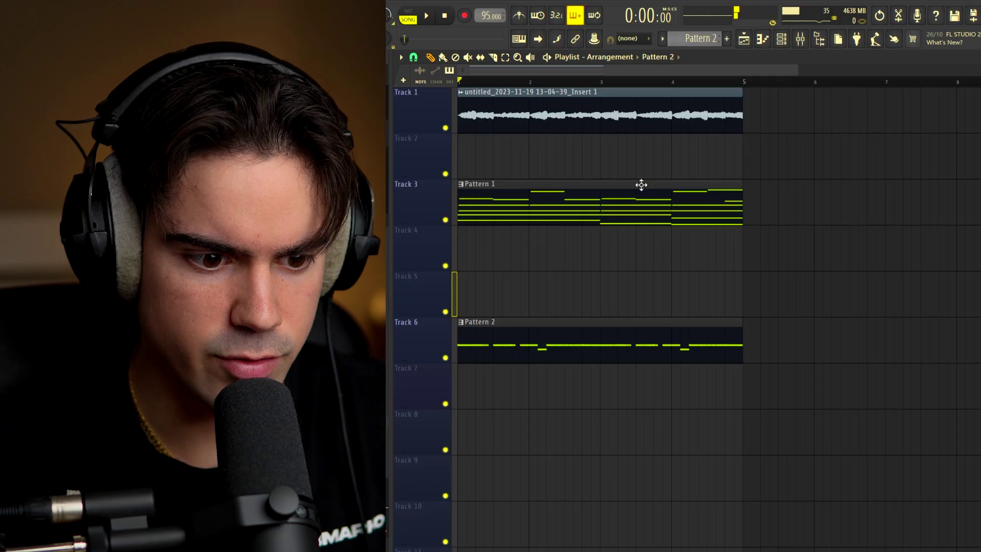
Split Pattern 1 by channel and arrange the resulting Omnisphere, Analog Lab V and Arcade clips on tracks 2 to 4
click(698, 38)
click(775, 185)
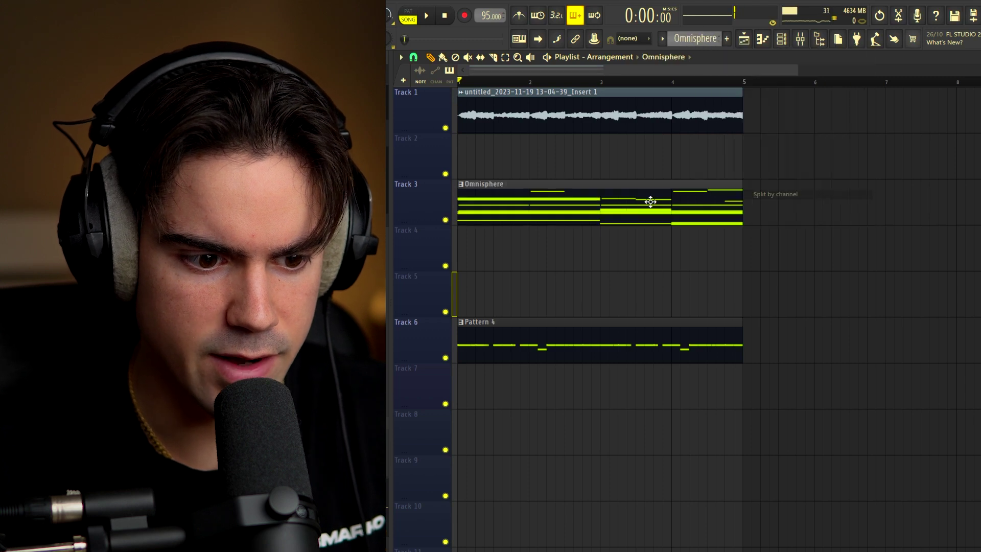
drag(612, 253, 602, 275)
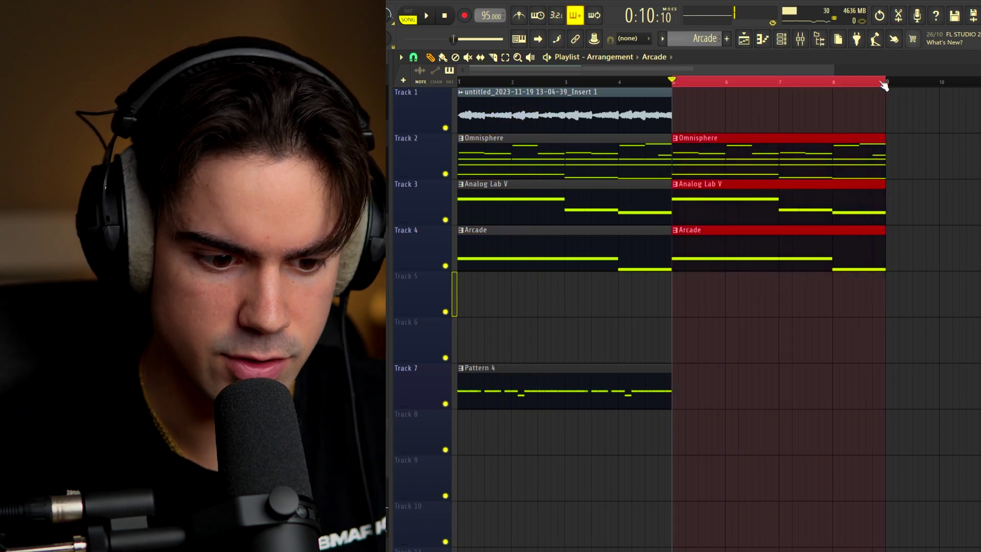
Consolidate the Omnisphere, Analog Lab V and Arcade copies in bars 5–8 into a single audio clip
key(ctrl+alt+c)
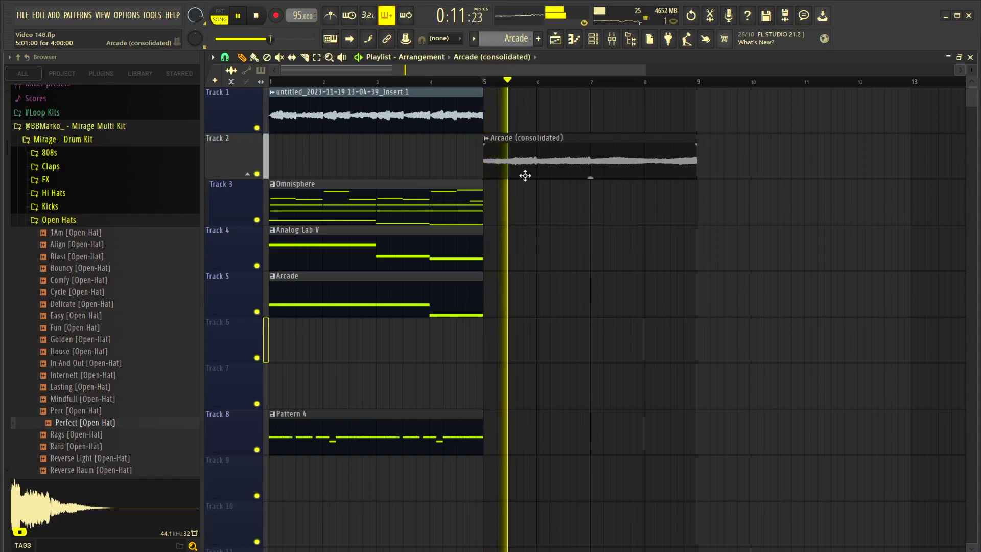
scroll(518, 178, up, 3)
scroll(542, 177, down, 3)
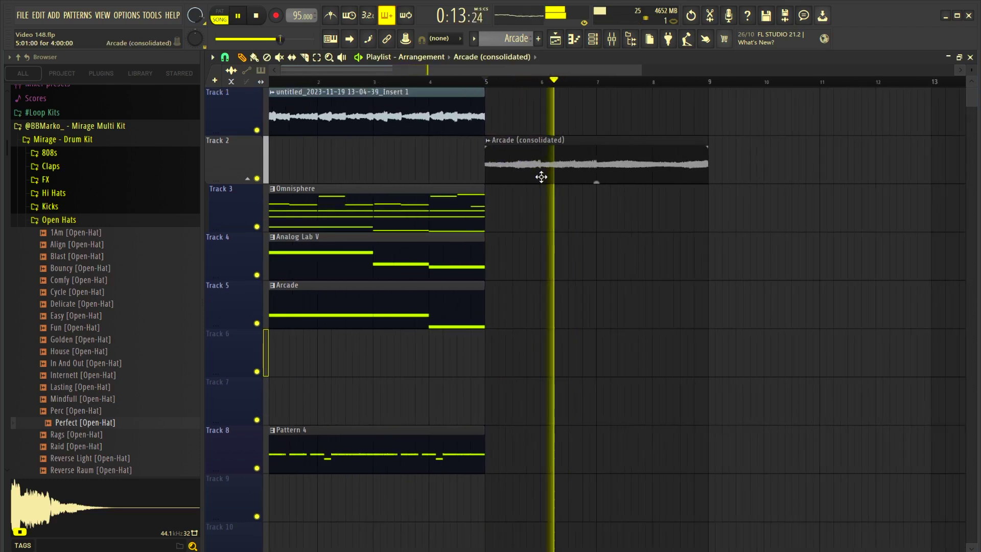
scroll(563, 179, down, 1)
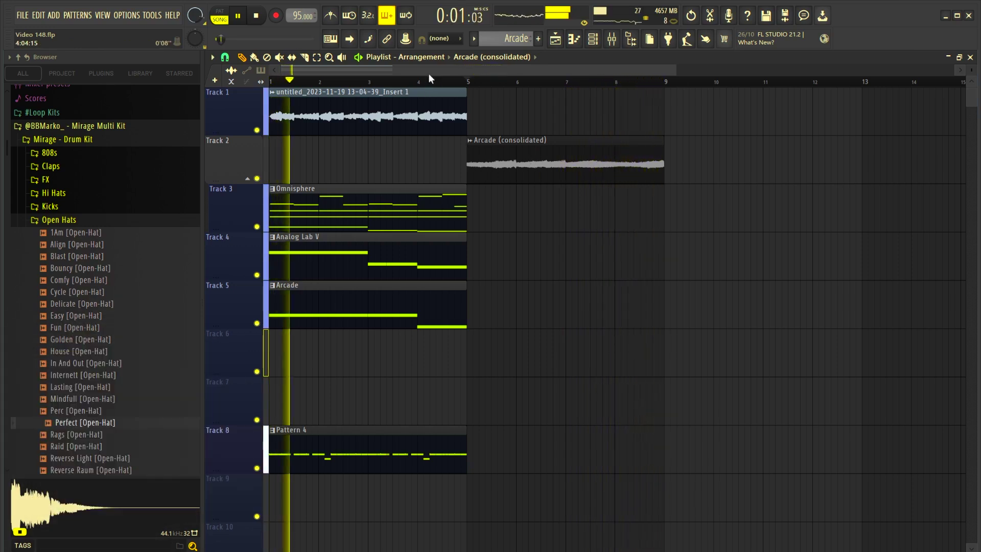
Duplicate the Pattern 4 drum clip into bars 5–8 of the playlist
scroll(406, 143, up, 2)
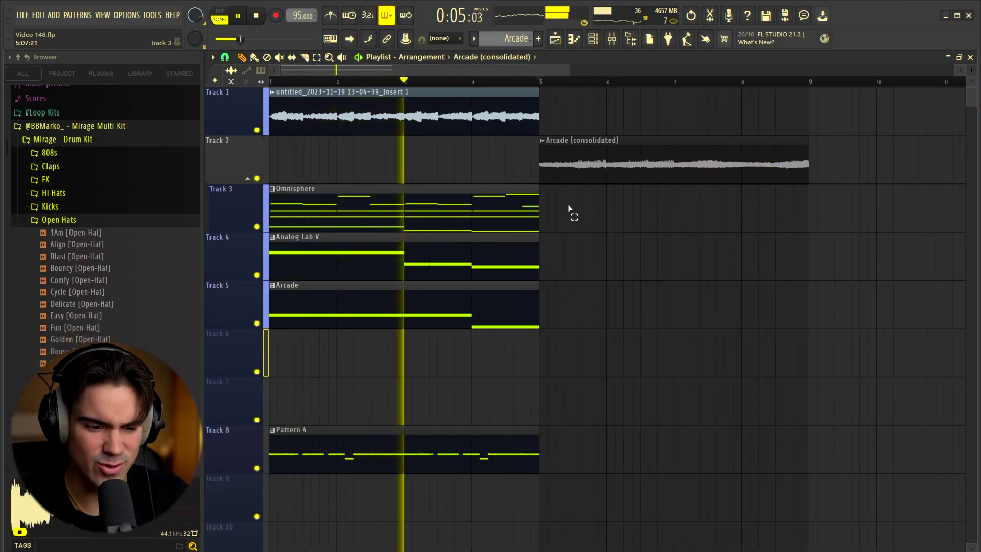
drag(568, 209, 282, 470)
key(ctrl+d)
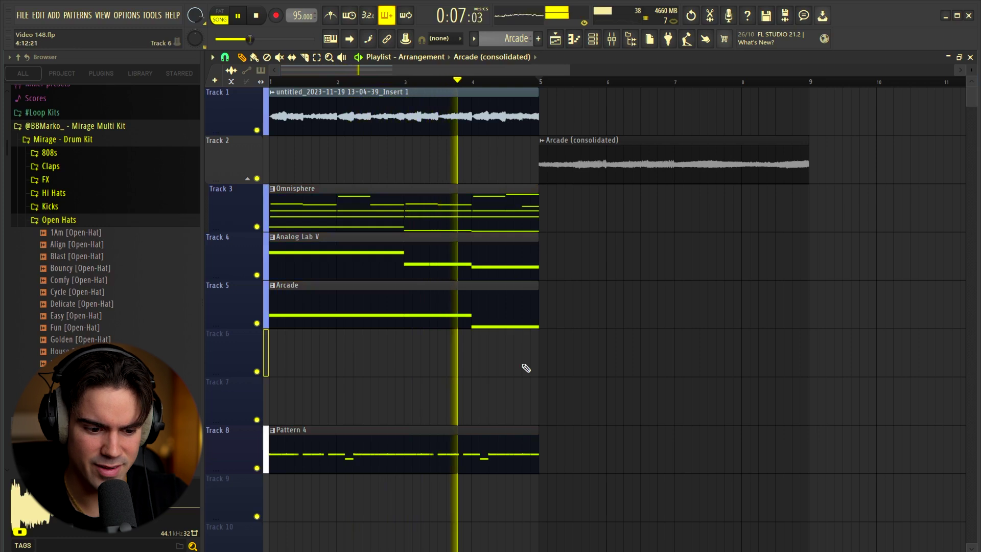
drag(526, 369, 424, 447)
key(ctrl+b)
key(ctrl+d)
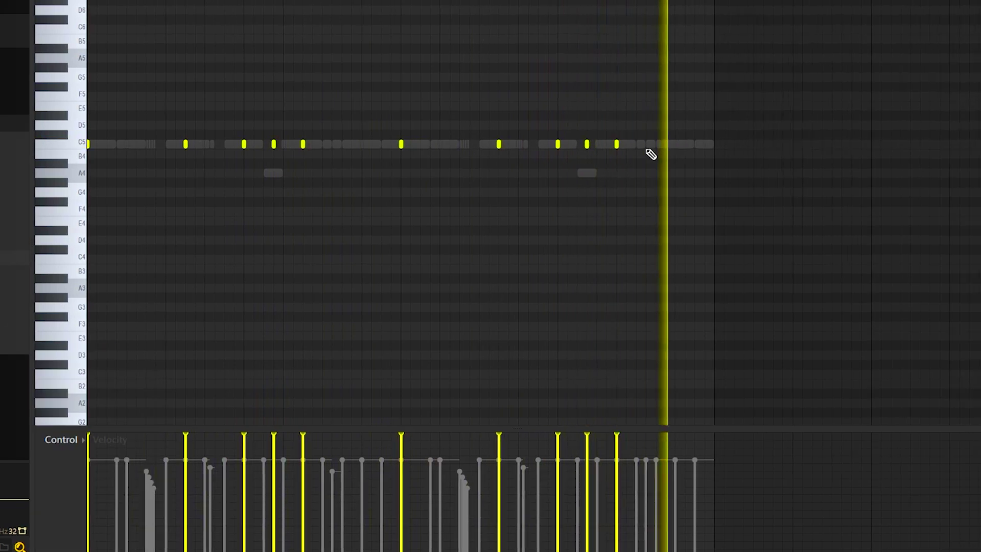
Add three C5 Go To [Kick] notes on the last beat of bar 4
click(692, 145)
drag(885, 152, 880, 151)
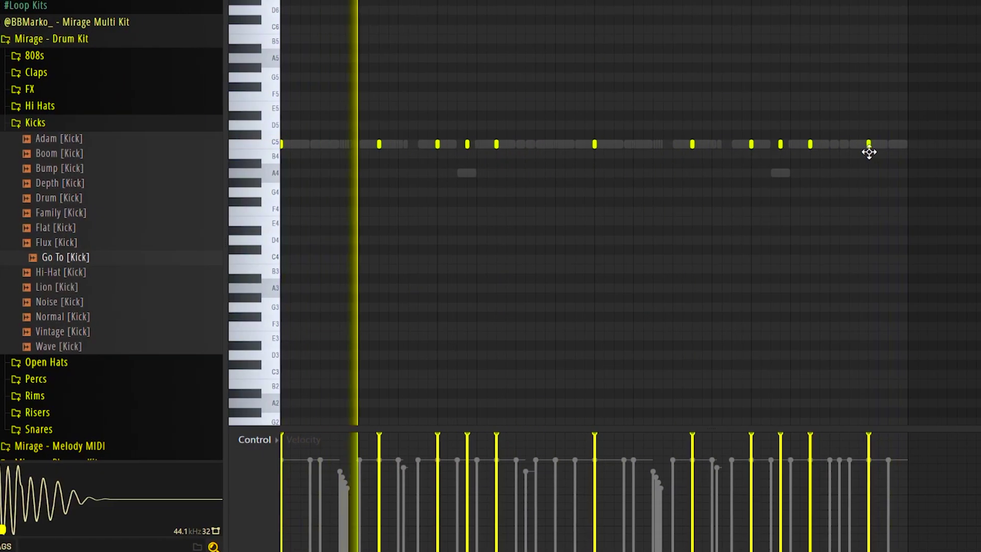
ctrl+click(881, 145)
click(844, 146)
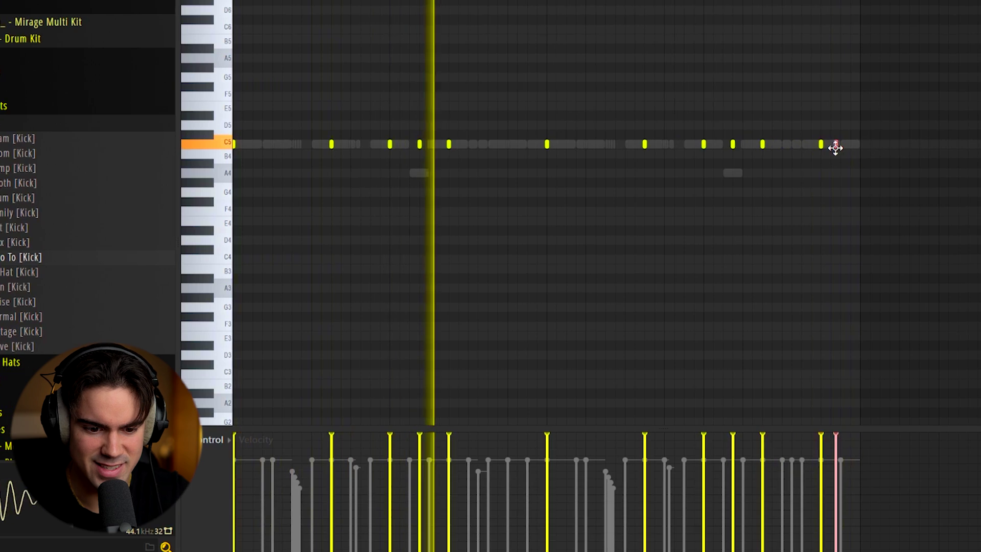
scroll(844, 146, up, 3)
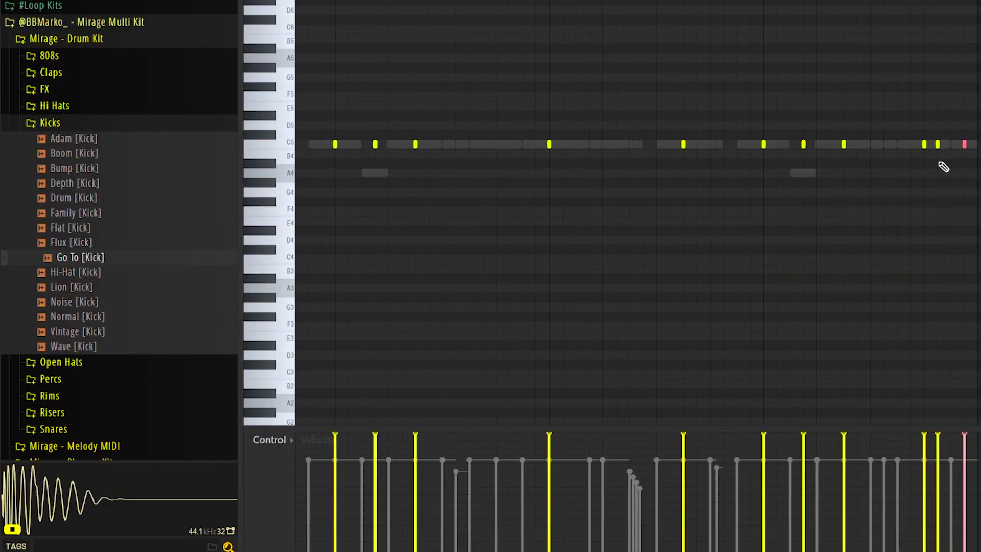
scroll(940, 163, down, 2)
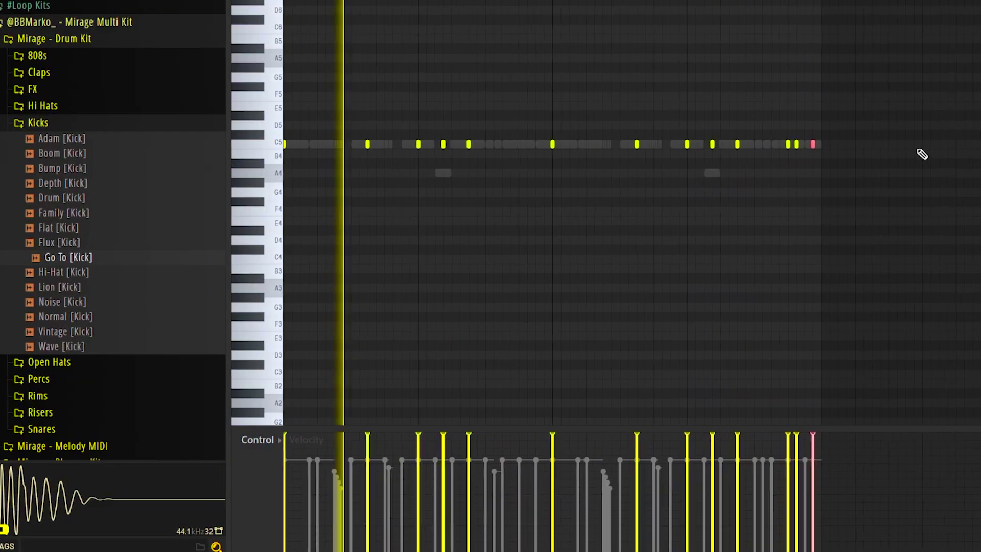
Nudge the middle of the last three kick notes in bar 4 slightly earlier
scroll(843, 140, up, 5)
drag(787, 102, 671, 234)
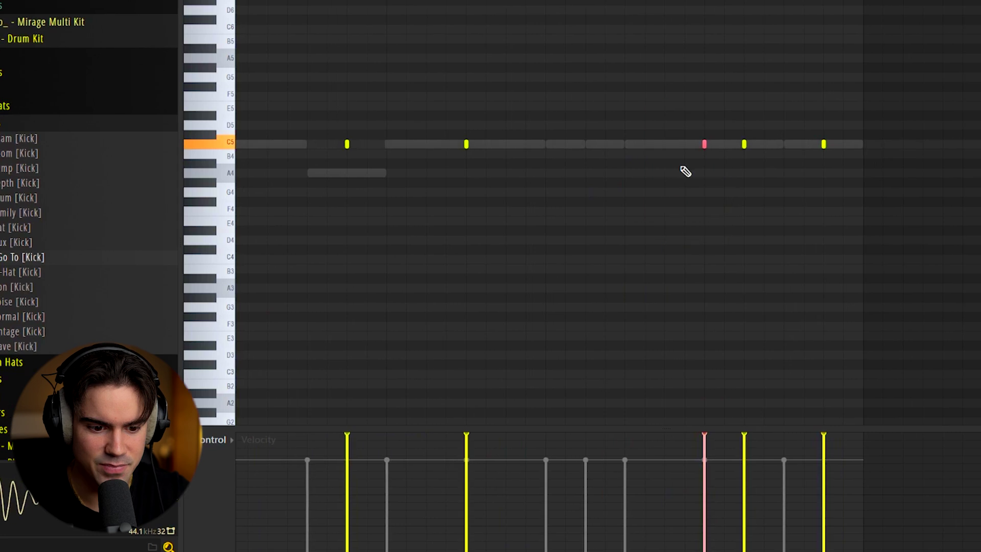
ctrl+click(696, 163)
scroll(608, 133, down, 4)
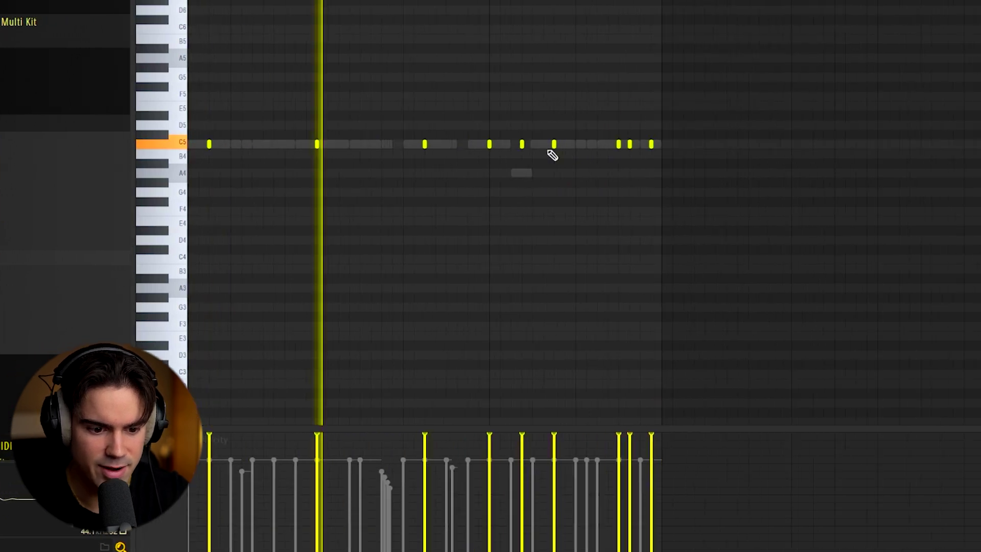
scroll(692, 148, up, 5)
drag(747, 140, 740, 152)
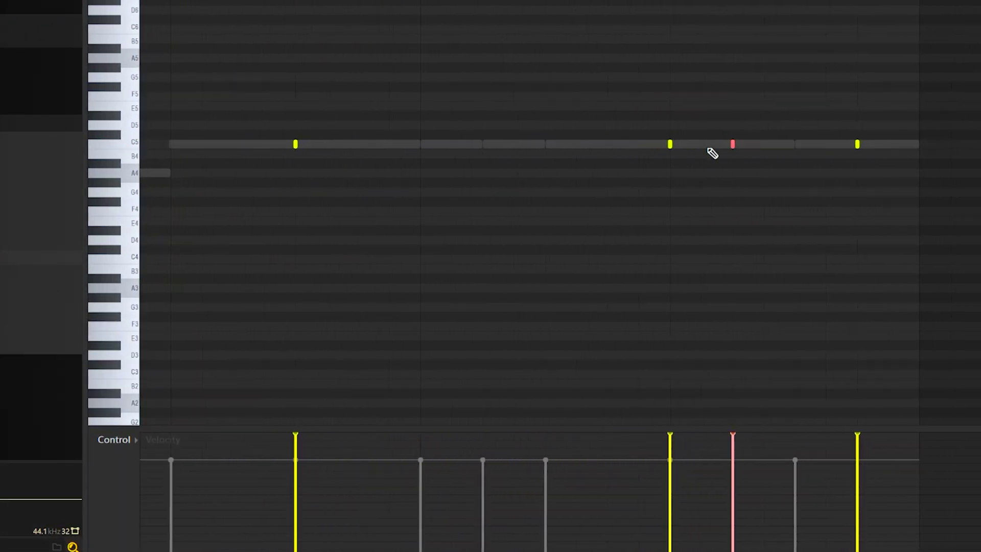
key(shift+Left)
ctrl+click(720, 148)
scroll(481, 141, down, 3)
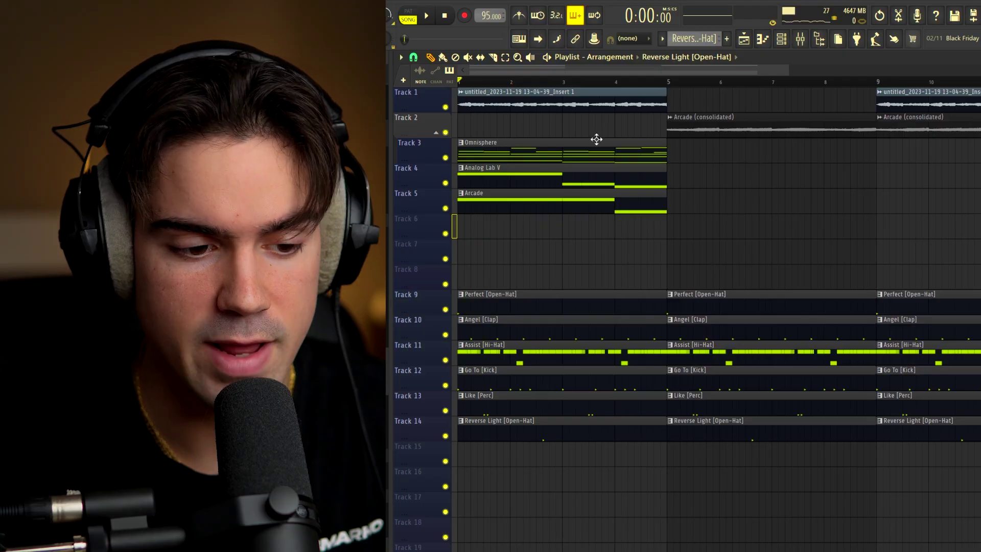
Swap the consolidated Arcade clip into bars 1–4 and the melody clips into bars 5–8, and delete all drum clips from bars 1–8
drag(573, 89, 752, 206)
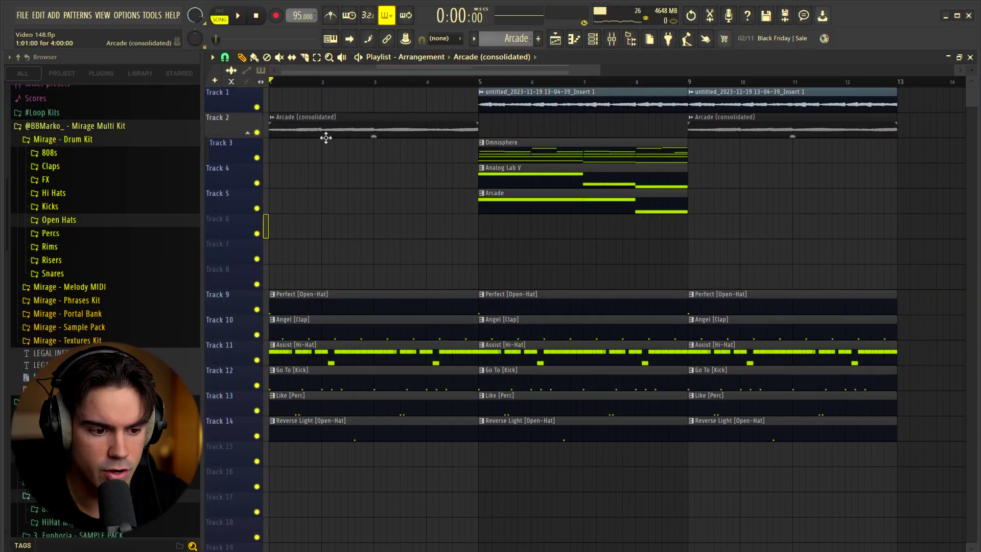
right_click(357, 300)
key(space)
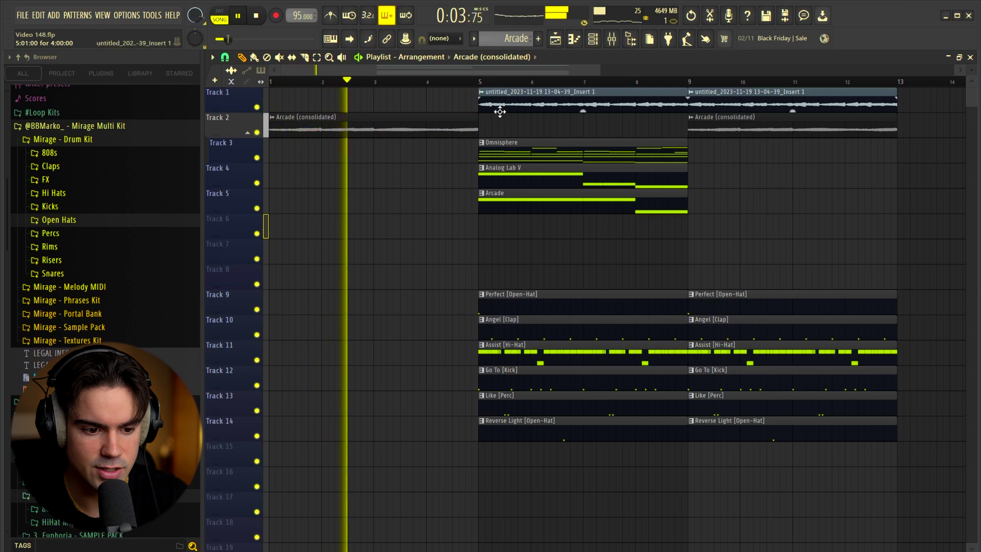
right_click(526, 324)
click(443, 80)
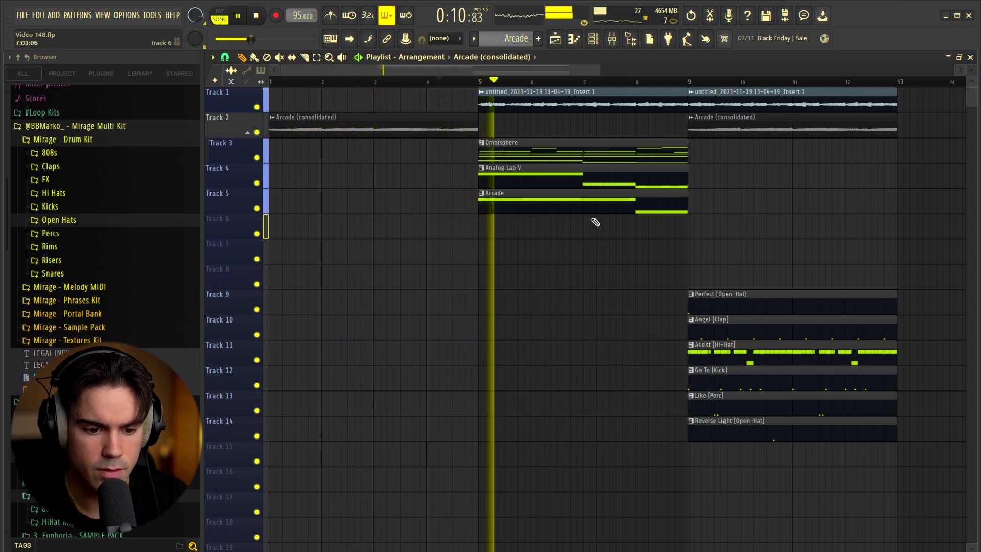
scroll(587, 256, down, 2)
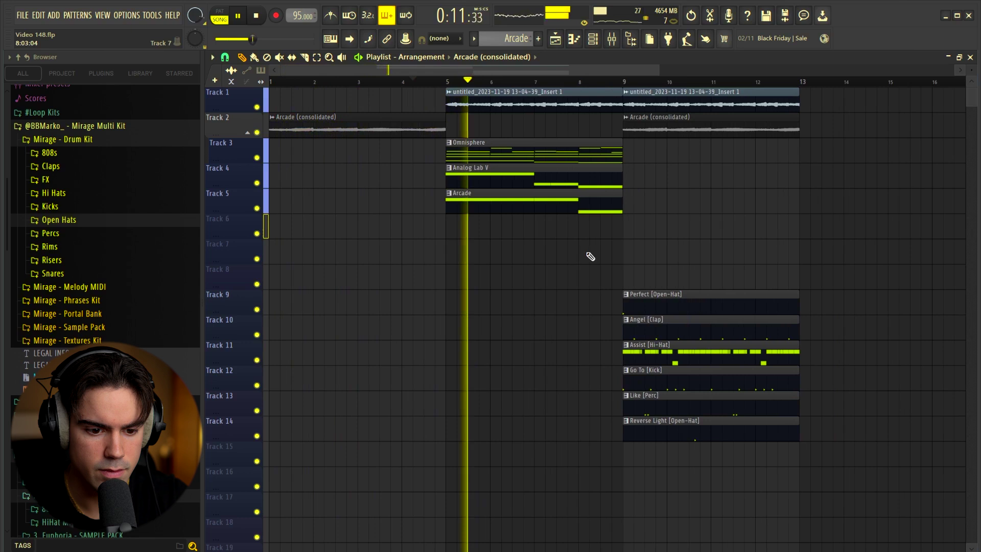
Delete the rendered melody clip from bars 9–12 and copy the four melody clips from bars 5–8 to bars 13–16
right_click(688, 103)
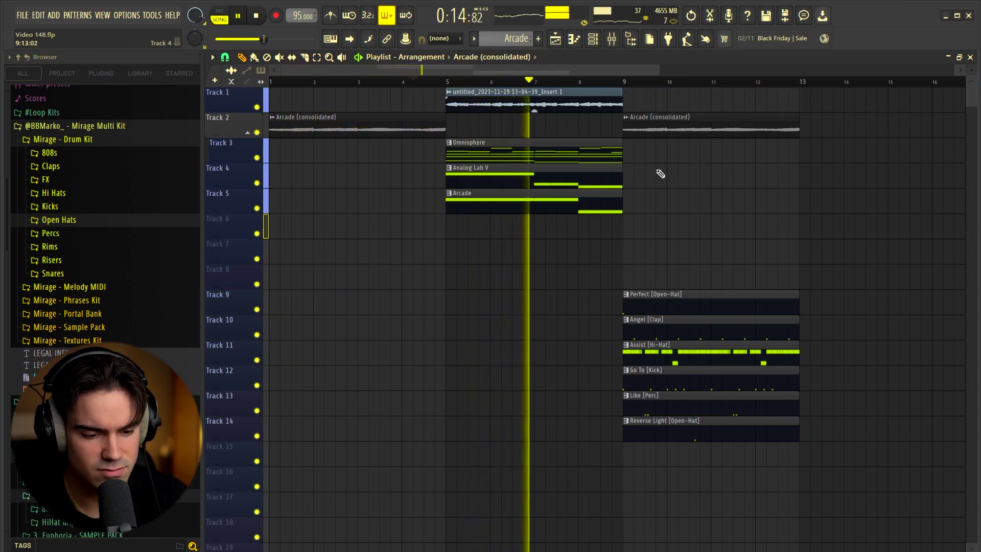
drag(550, 94, 572, 289)
drag(542, 207, 892, 211)
ctrl+click(659, 261)
scroll(642, 267, down, 1)
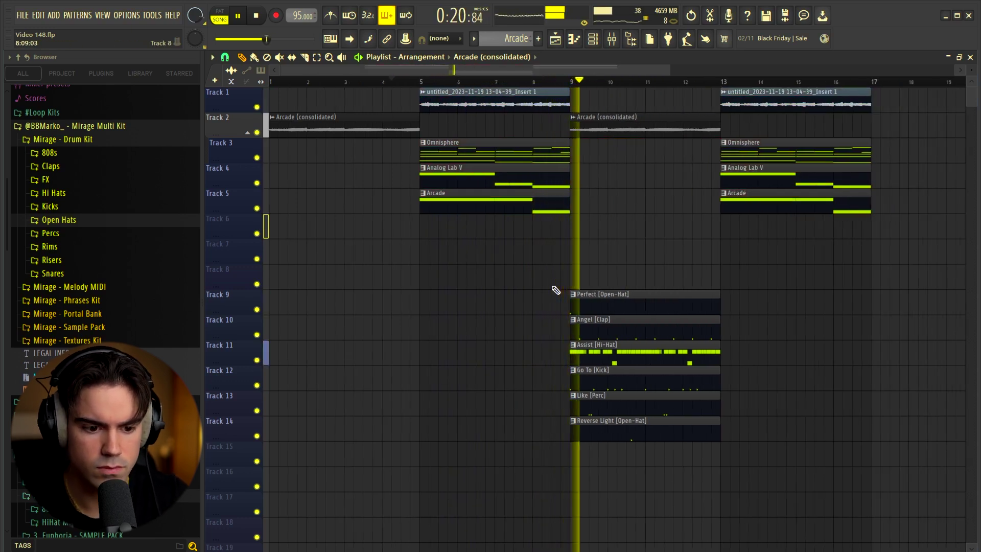
Duplicate the six drum clips on tracks 9 to 14 from bars 9–12 into bars 13–16
scroll(603, 250, down, 1)
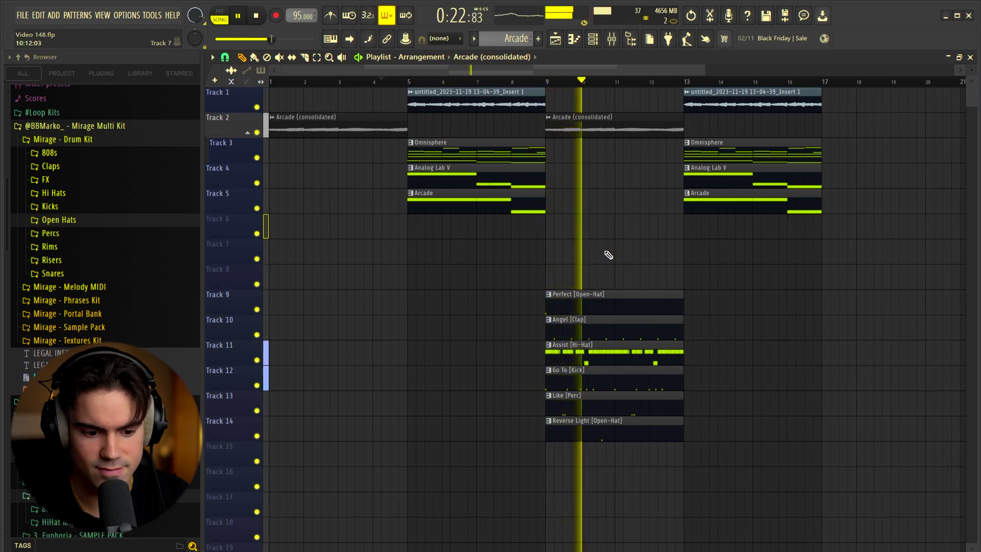
drag(642, 292, 647, 428)
key(ctrl+b)
key(ctrl+d)
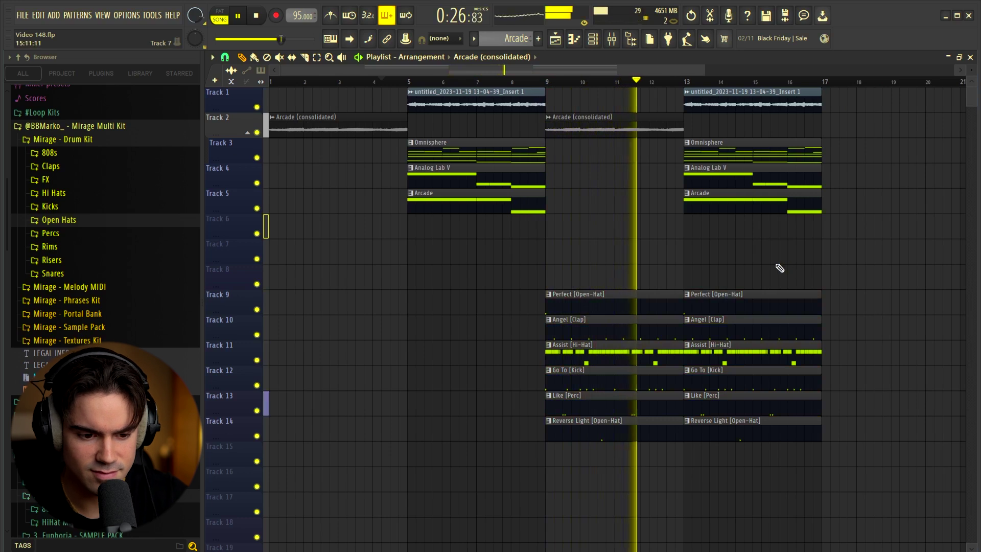
scroll(778, 266, up, 1)
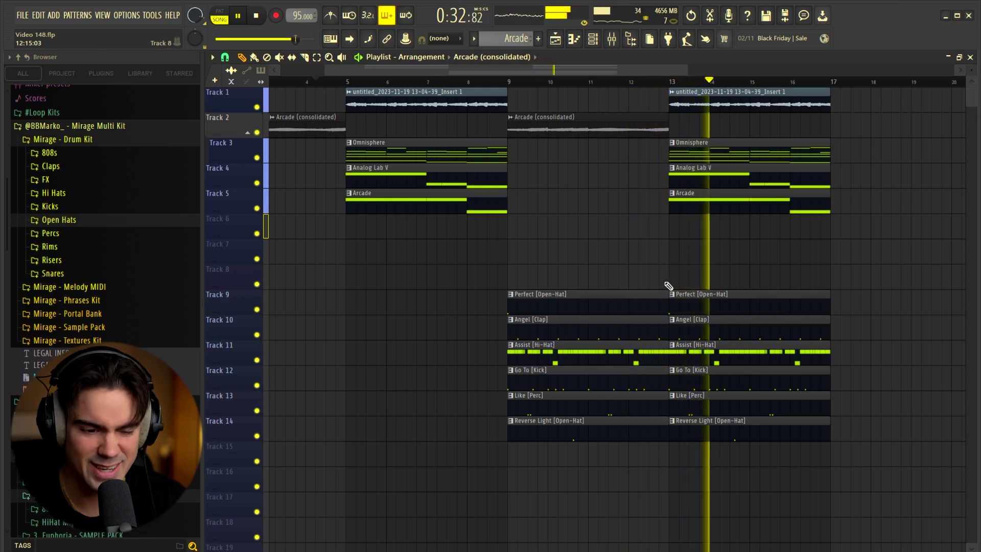
Duplicate the drum clips from bars 9–16 on tracks 9 to 14 into bars 17–24
scroll(628, 223, down, 2)
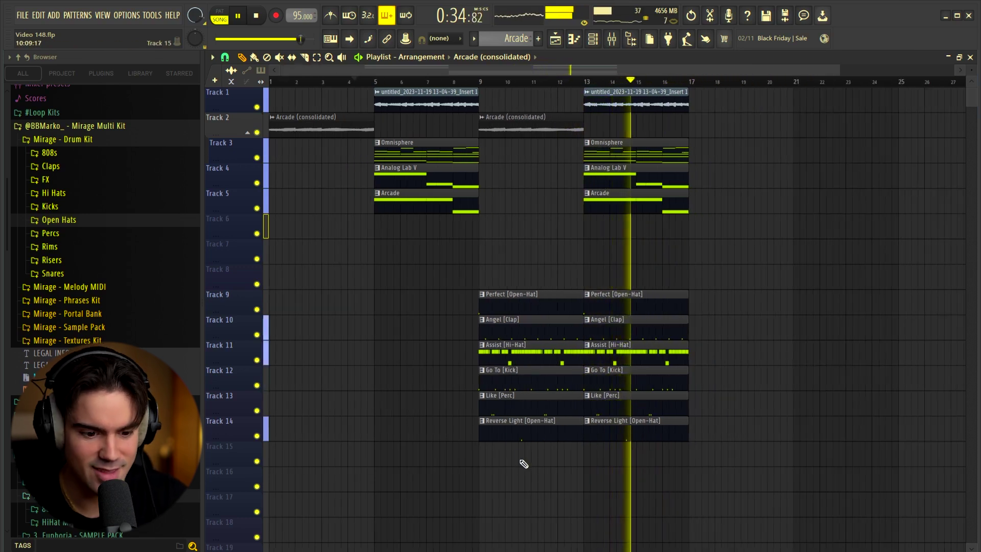
drag(521, 461, 670, 288)
key(ctrl+b)
ctrl+click(691, 289)
Duplicate the rendered melody, Omnisphere, Analog Lab V and Arcade clips from bars 13–16 twice to fill bars 17–24
drag(616, 212, 649, 102)
key(ctrl+b)
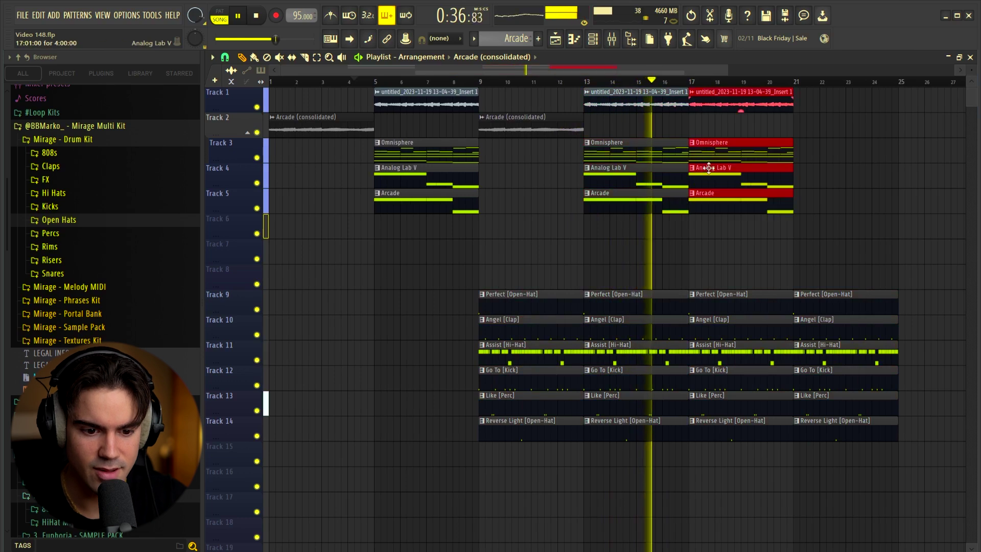
key(ctrl+b)
ctrl+click(736, 220)
Try a copy of the consolidated Arcade clip in bars 17–20 and remove it again
mouse_move(522, 128)
mouse_down()
mouse_move(770, 141)
mouse_move(731, 137)
mouse_move(719, 162)
mouse_up()
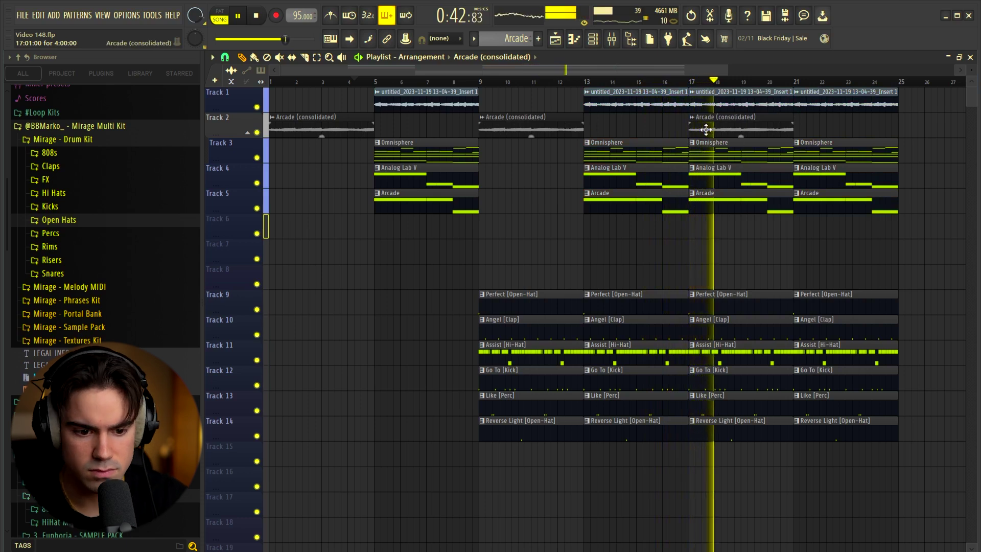
right_click(758, 127)
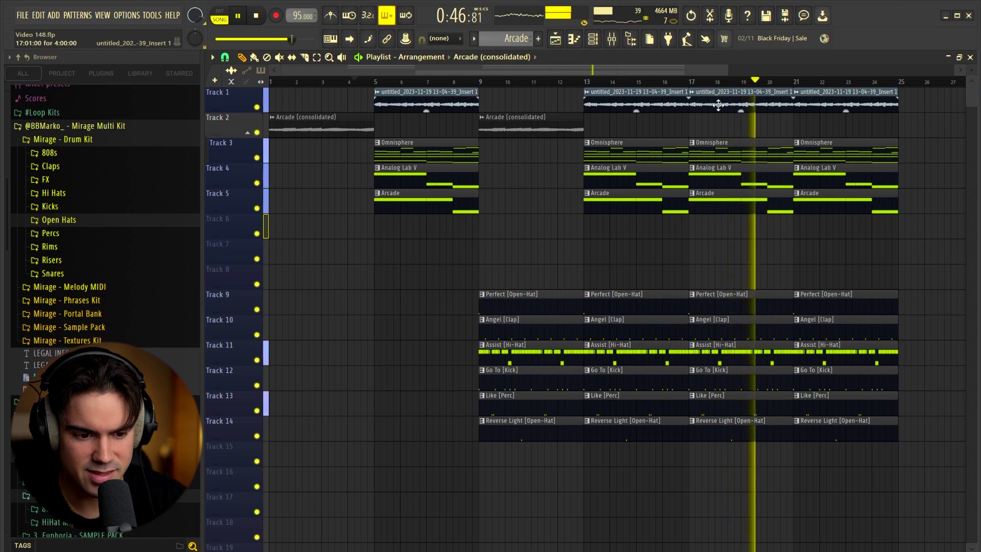
Check the channel settings of the consolidated Arcade clip in bars 9–12 and close them
double_click(536, 130)
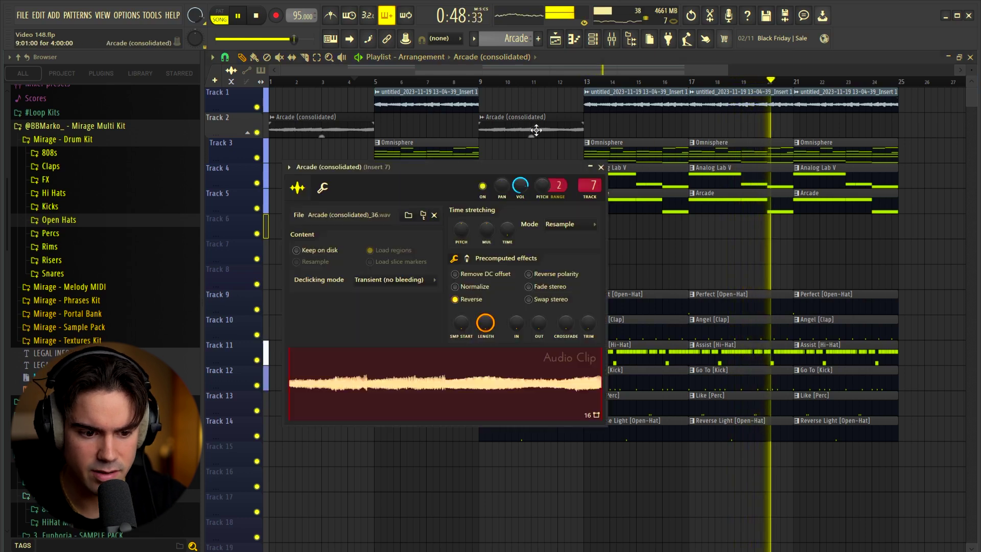
click(591, 166)
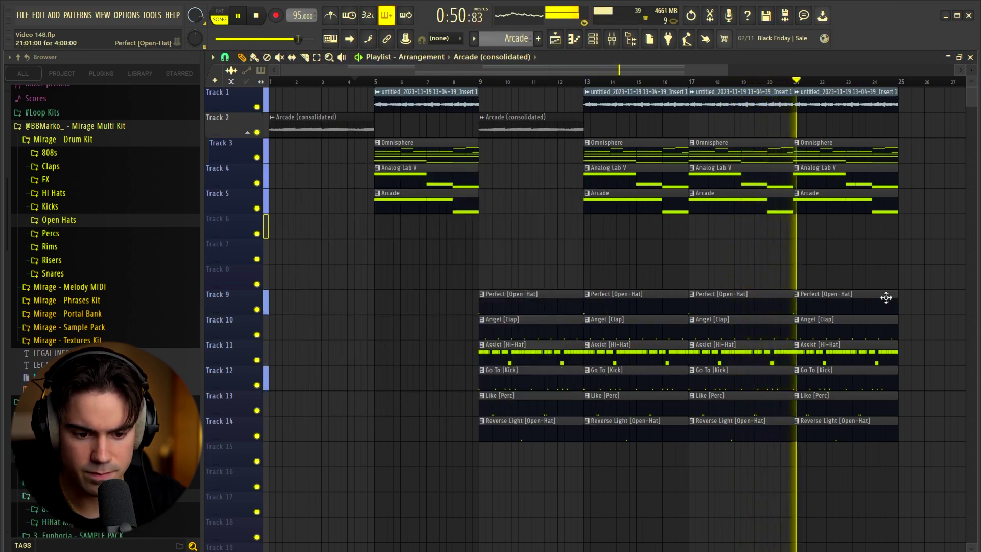
scroll(832, 289, down, 1)
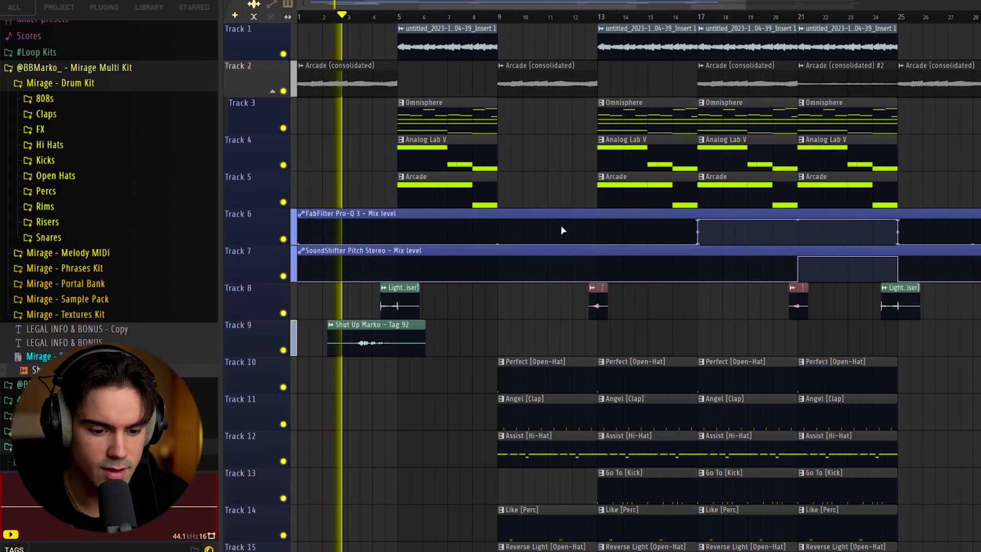
Review the arrangement during playback through bar 41 and check the channel settings of the Arcade (consolidated) #2 clip in bars 21–24
scroll(537, 236, down, 1)
scroll(536, 253, down, 1)
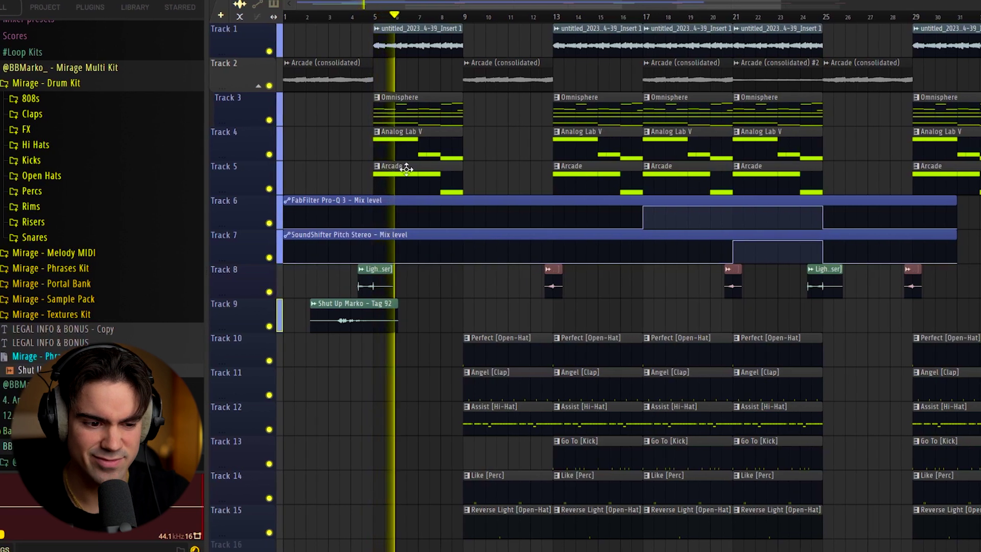
drag(337, 24, 751, 179)
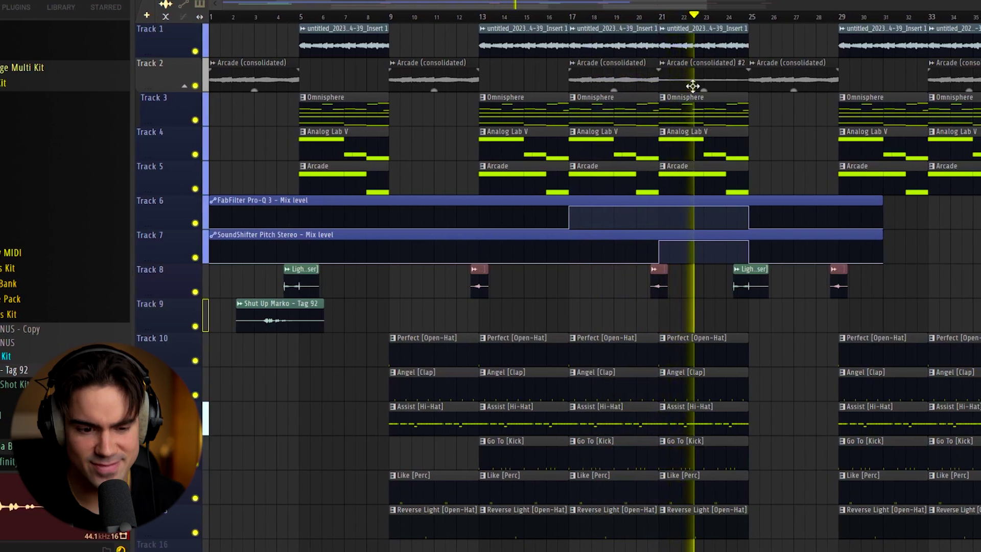
double_click(724, 78)
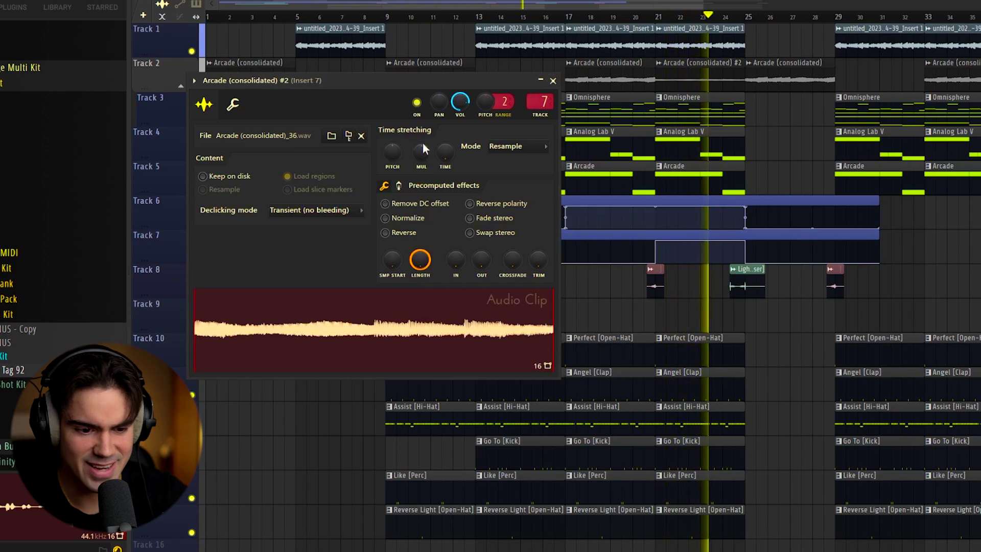
click(552, 80)
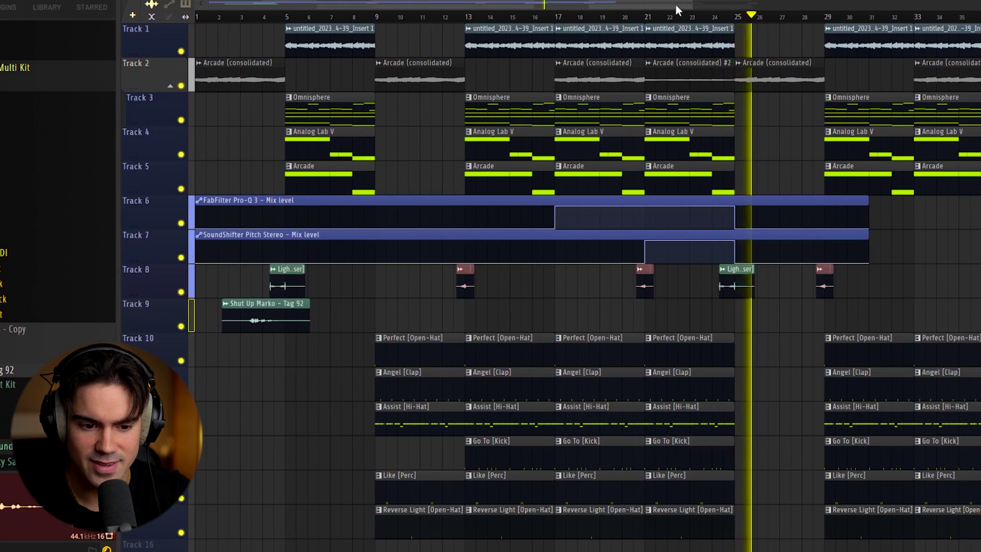
drag(676, 6, 738, 7)
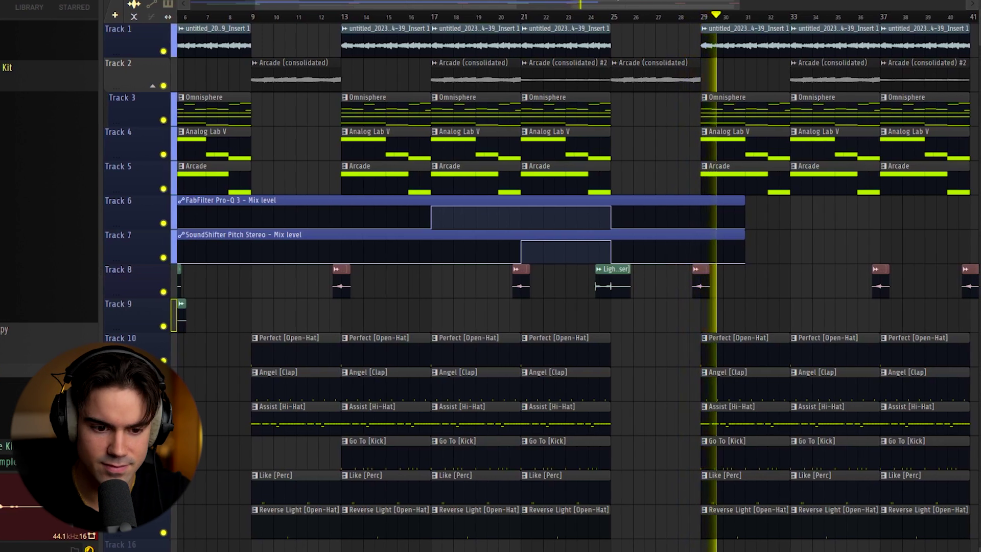
drag(635, 4, 675, 6)
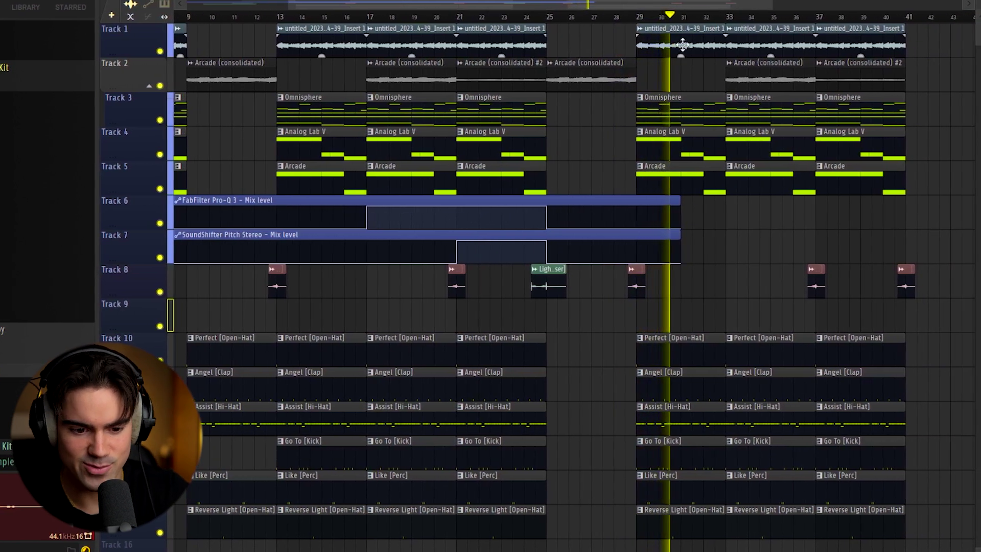